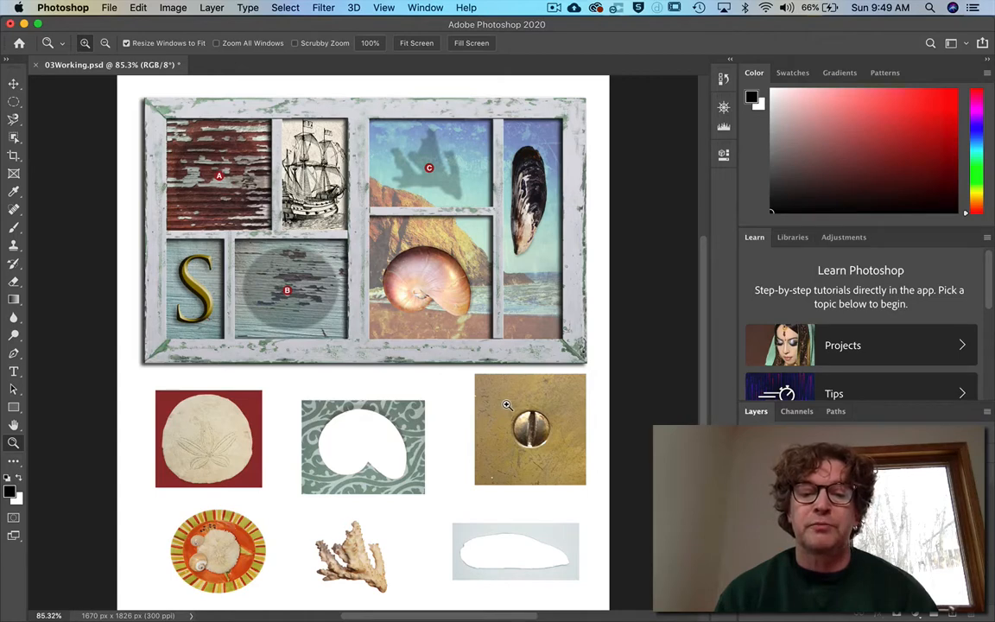
Select the screw head on the brass plate with an elliptical selection drawn from its centre, about 127 by 119 px.
drag(507, 404, 557, 454)
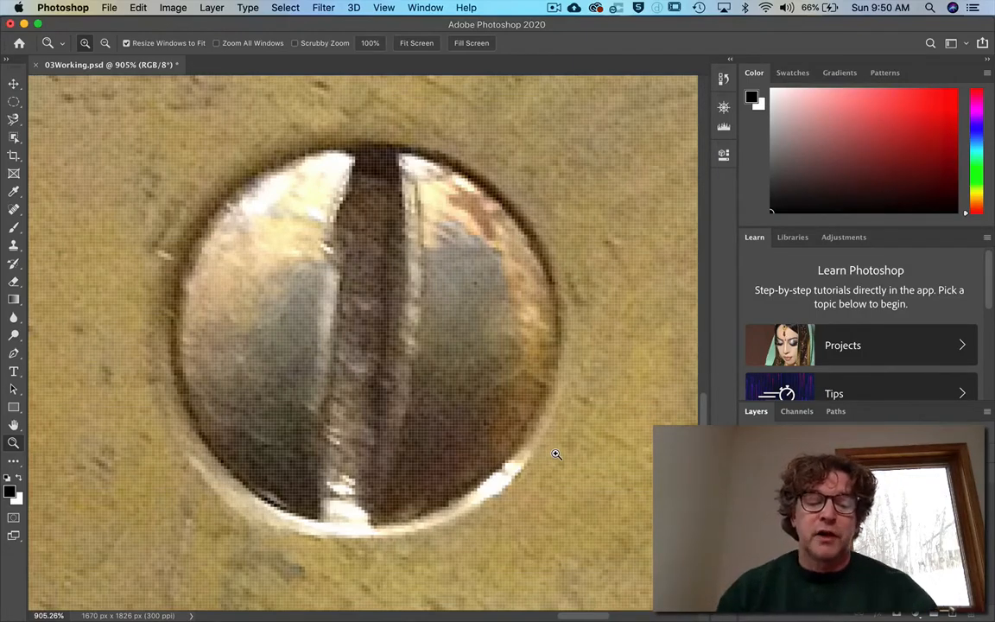
key(super+minus)
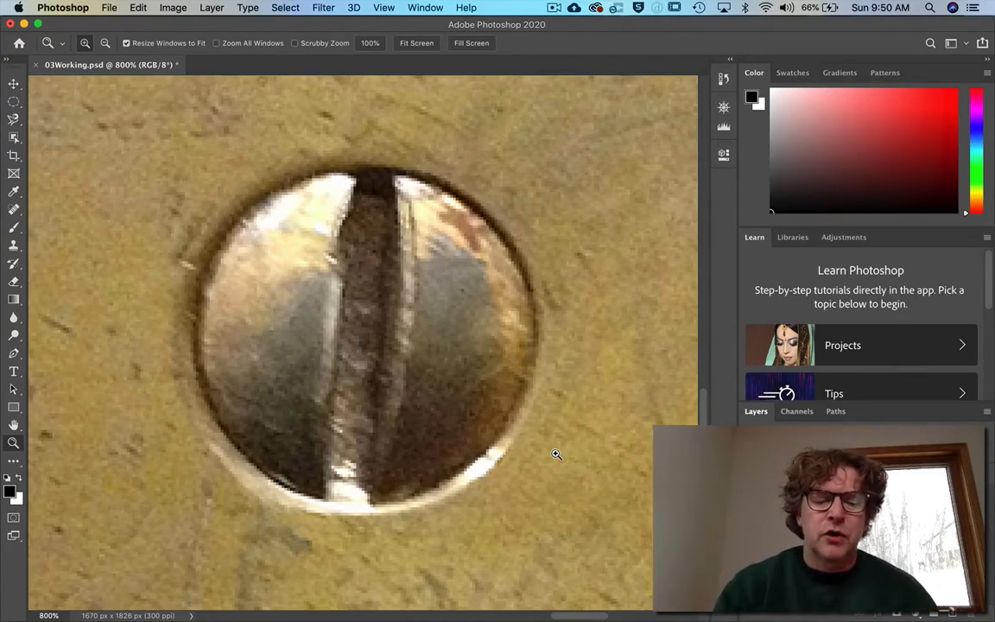
key(m)
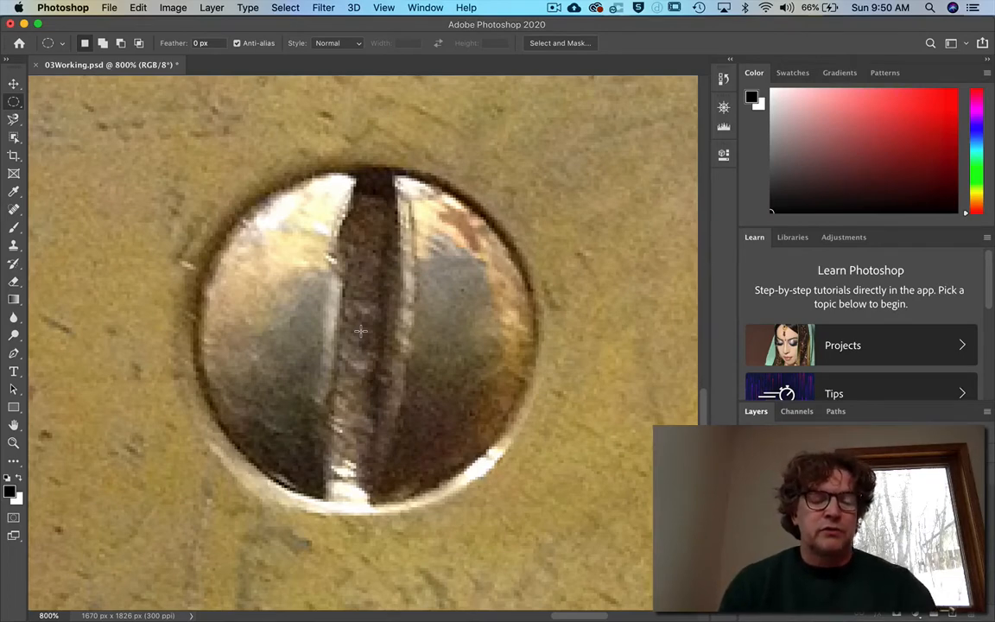
drag(360, 331, 533, 494)
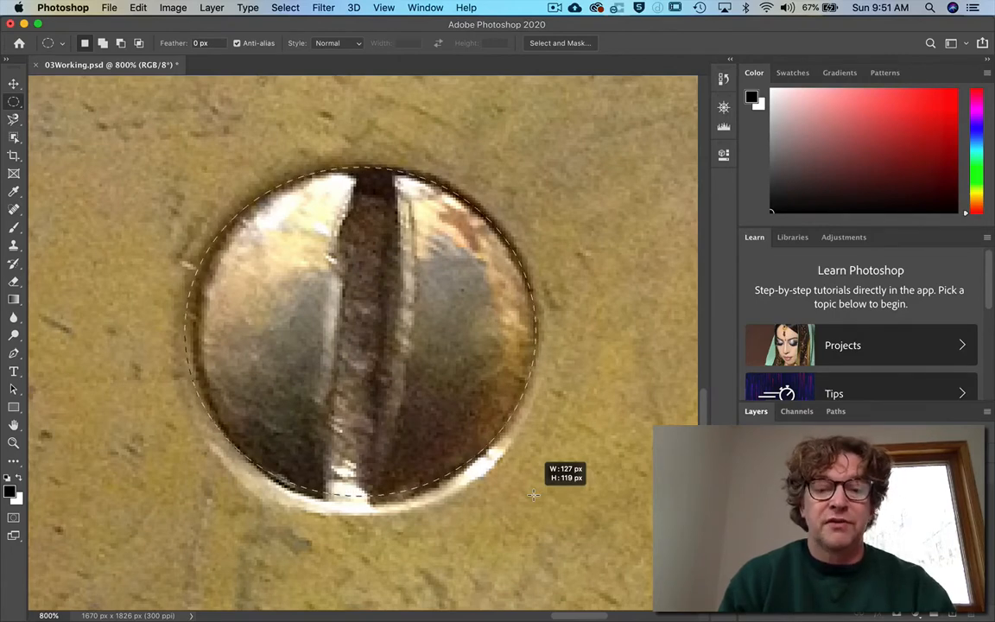
drag(533, 494, 535, 495)
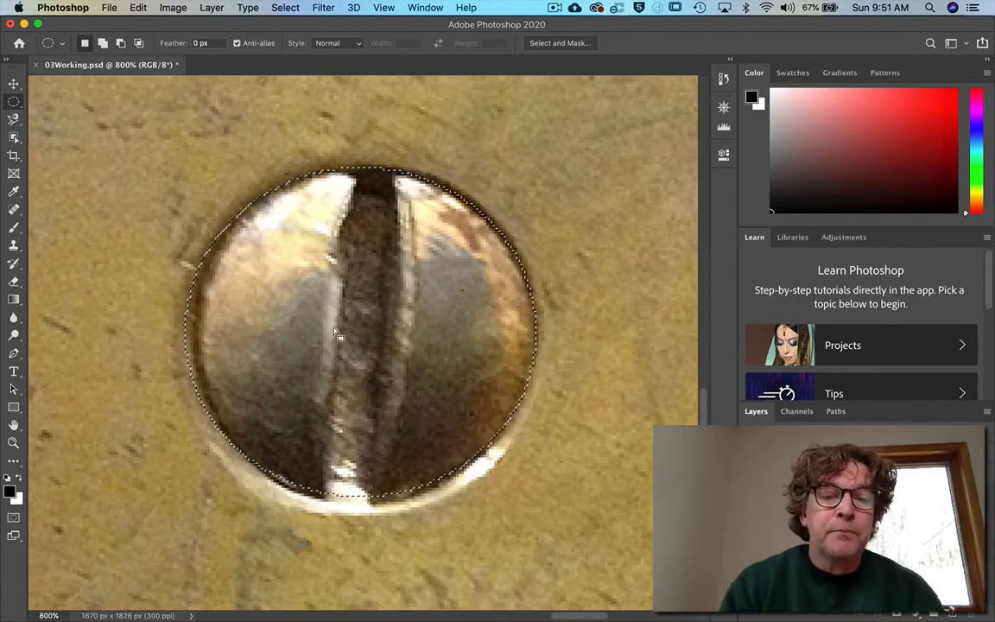
Reposition the elliptical selection outline and nudge it until it lines up with the edge of the screw head.
drag(337, 335, 342, 336)
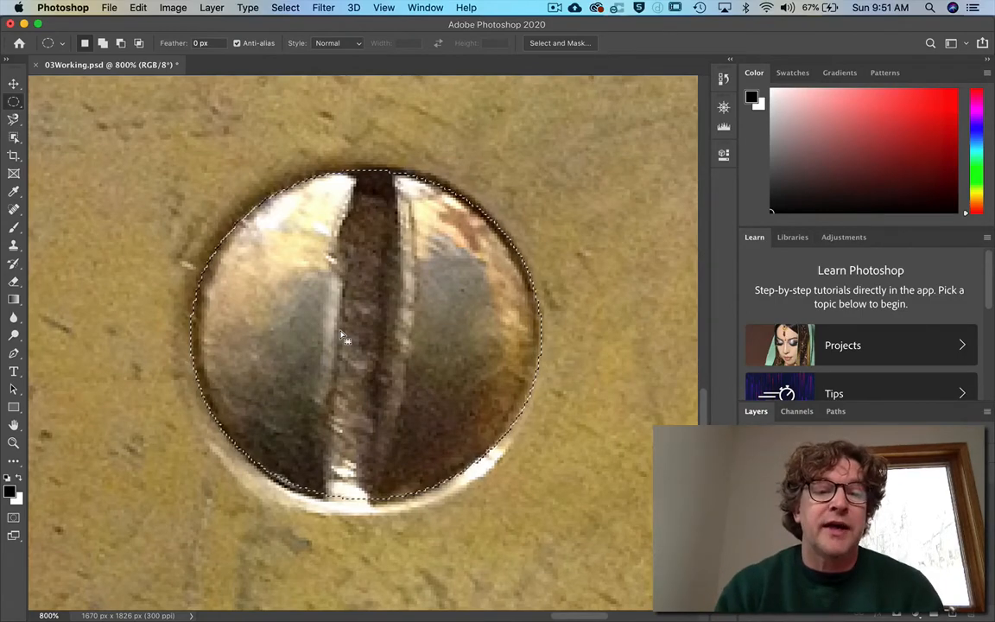
drag(344, 338, 311, 394)
key(Right)
key(Right)
key(Right)
key(Right)
key(Right)
key(Right)
key(Right)
key(Right)
key(Right)
key(shift+Up)
key(shift+Up)
key(Up)
key(Up)
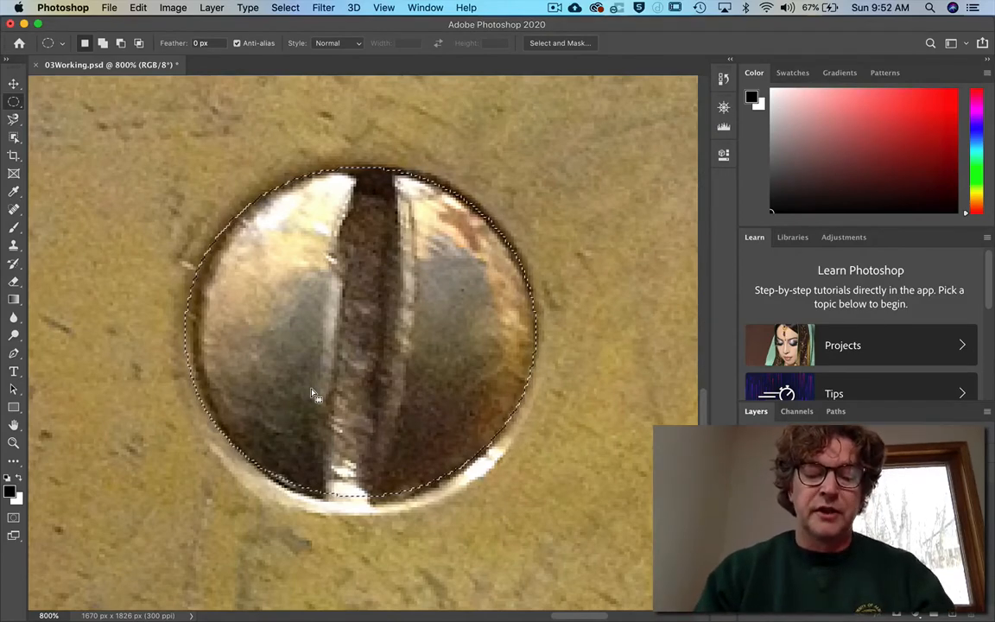
Move the selected screw head onto the lower-right corner of the wooden frame, with transform controls shown.
key(super+0)
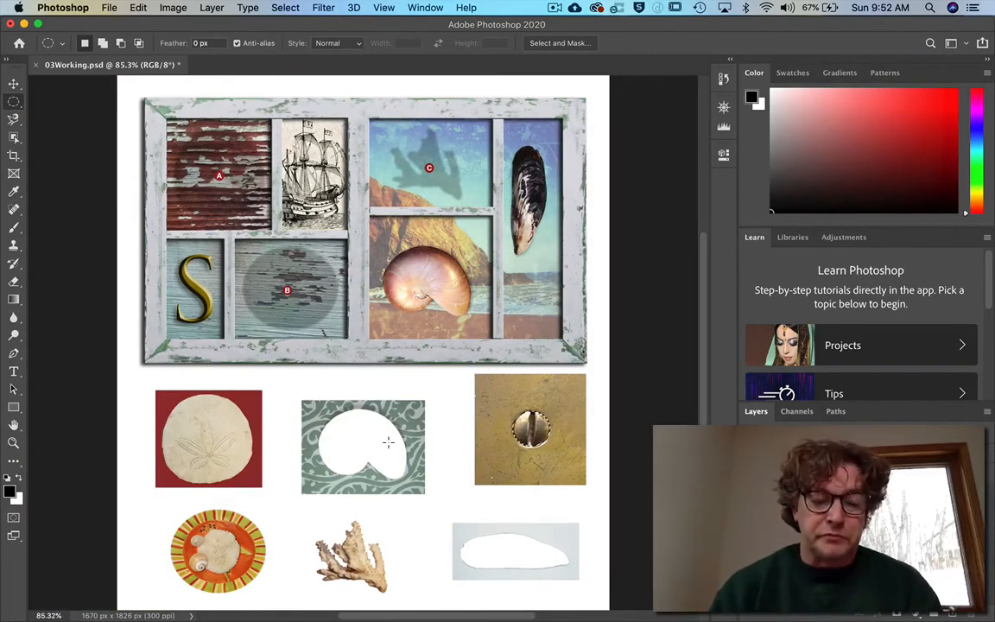
key(v)
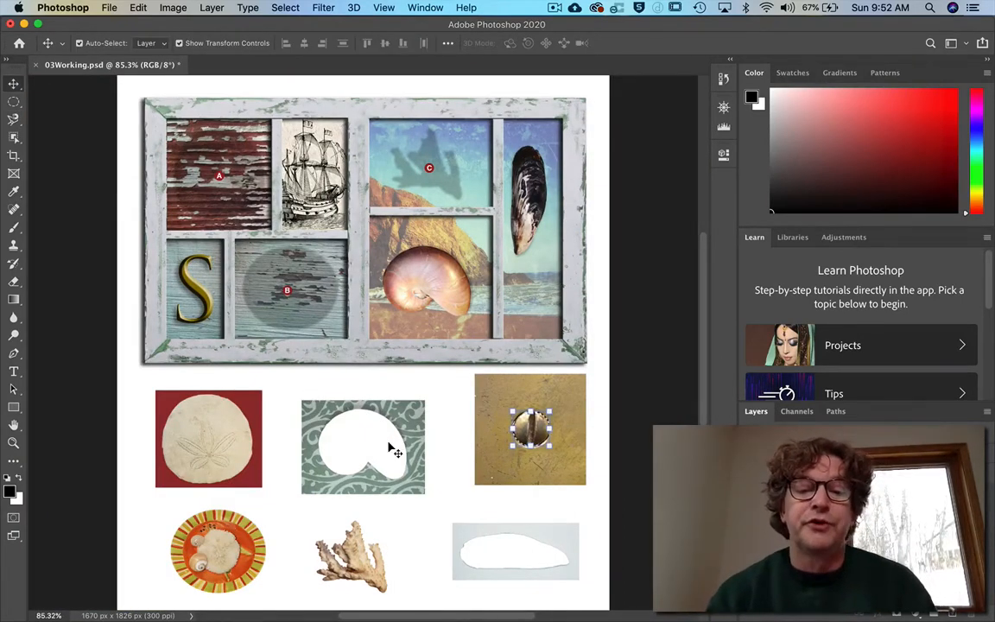
click(180, 43)
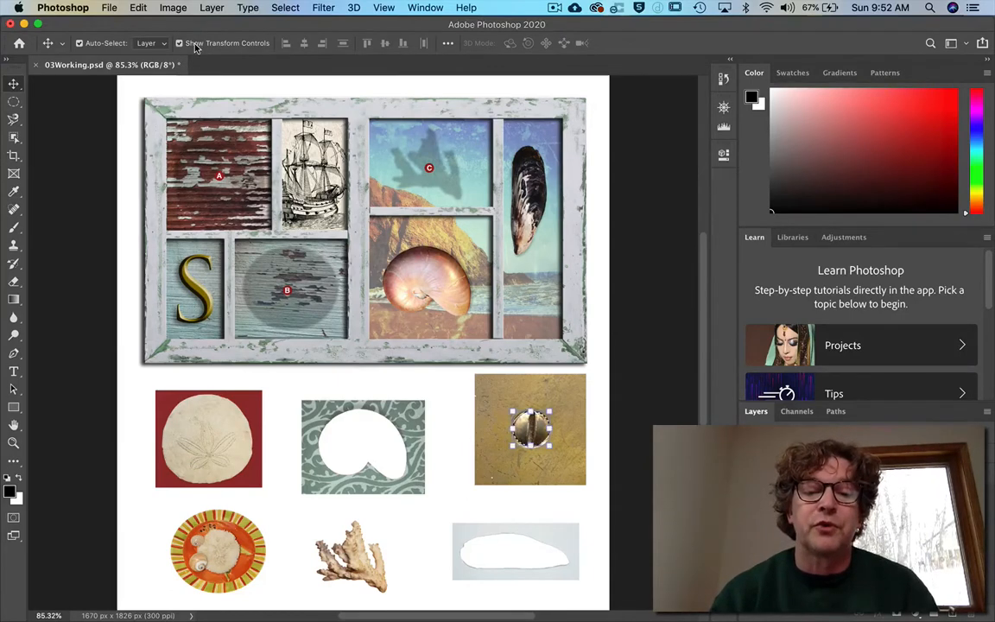
click(195, 48)
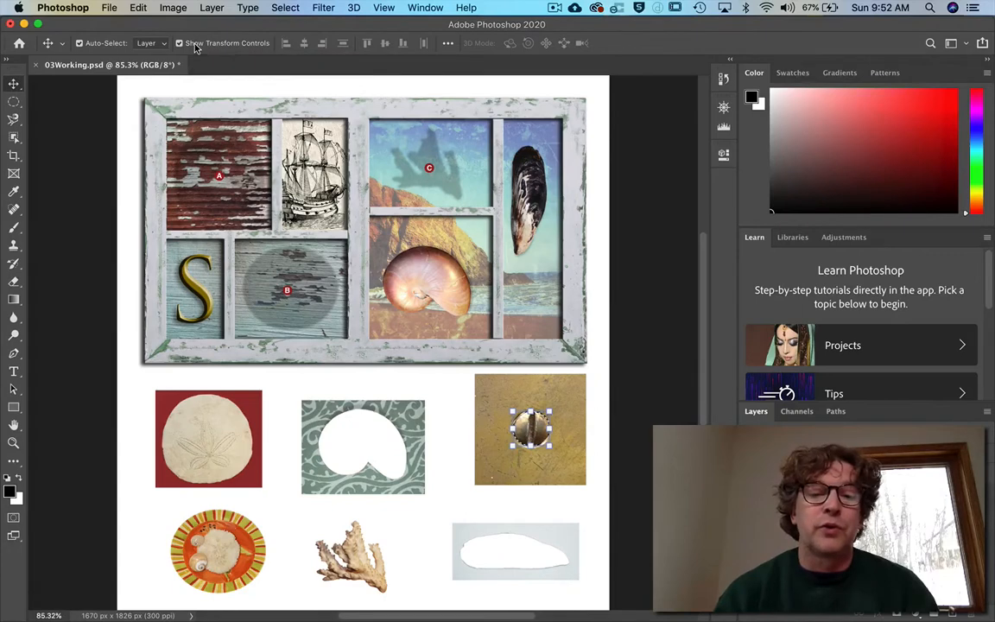
click(195, 48)
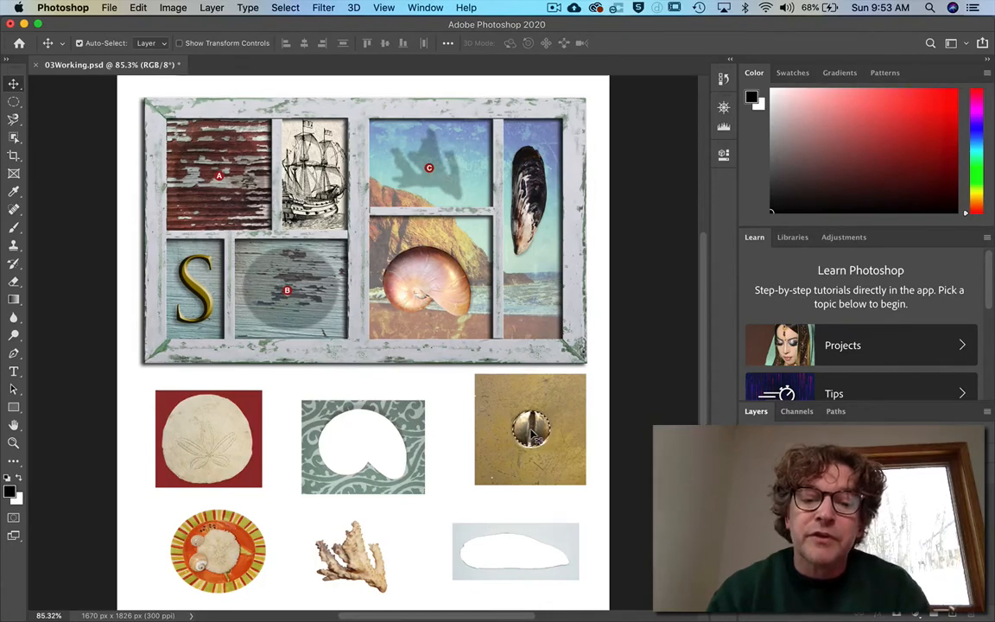
drag(533, 432, 573, 353)
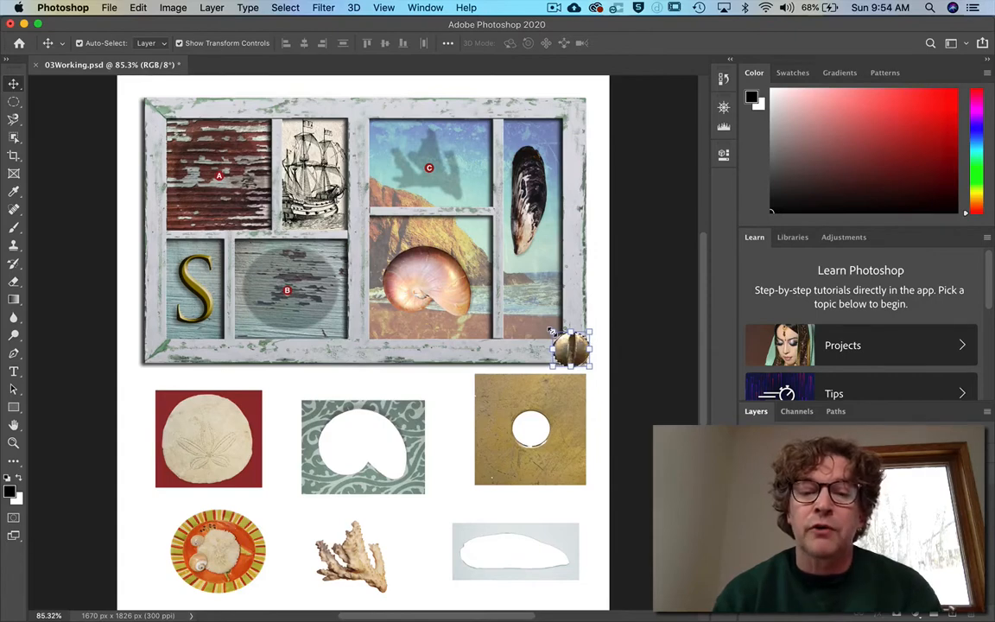
Scale the screw head proportionally to about 53.47% and place it within the frame's lower-right corner.
drag(551, 331, 570, 348)
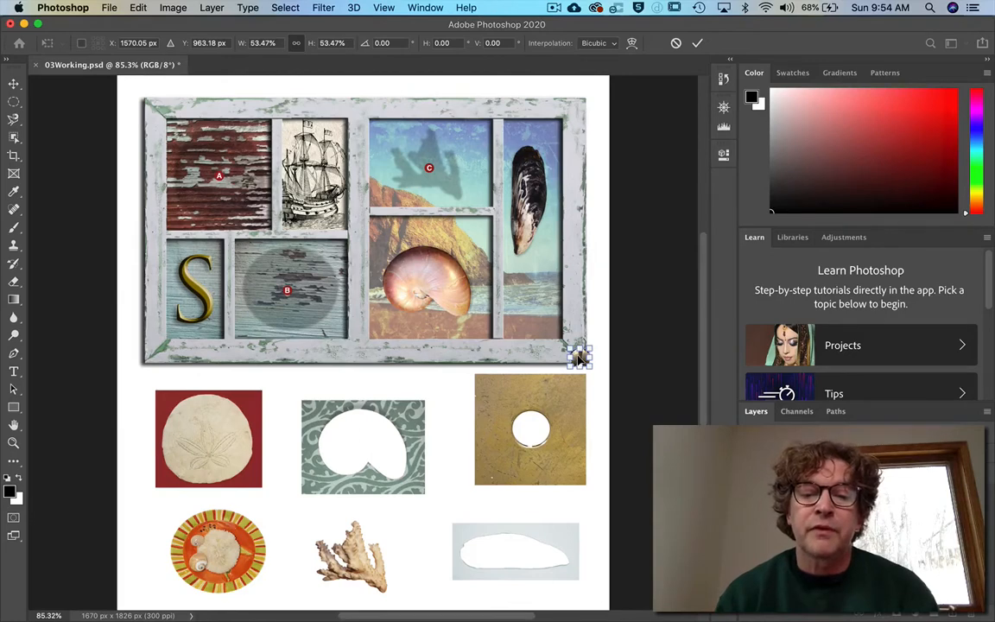
drag(579, 357, 569, 349)
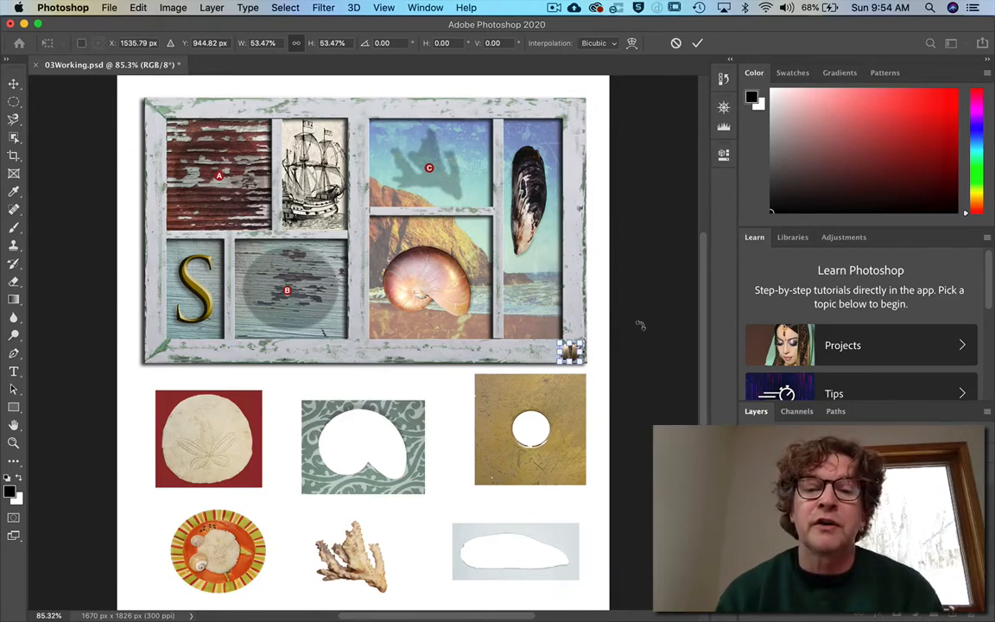
click(698, 43)
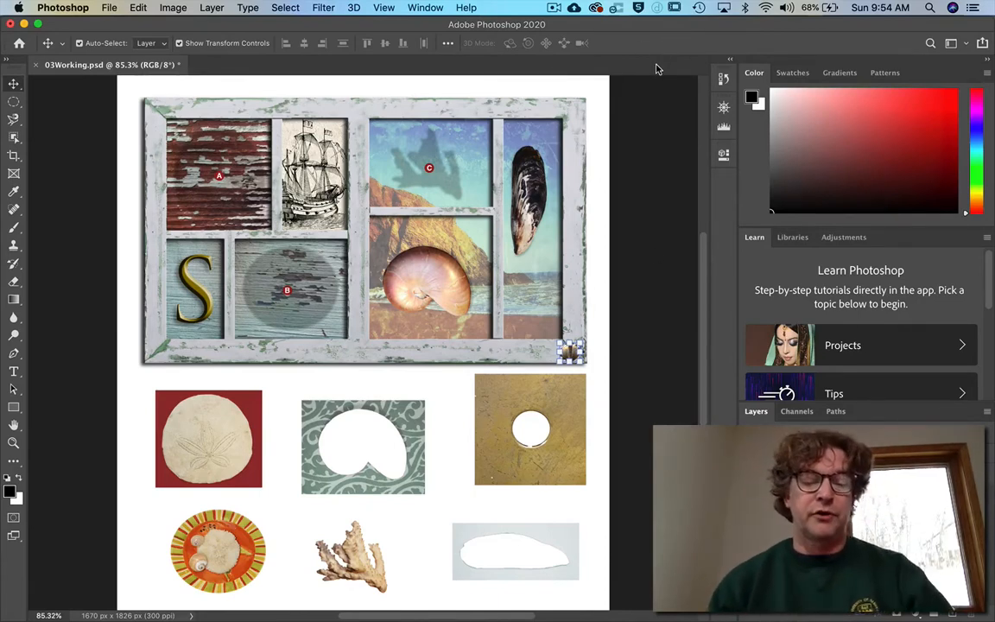
Scale the screw head down further to about 62.79% and centre it on the corner joint at about X 1545 px, Y 939 px.
key(z)
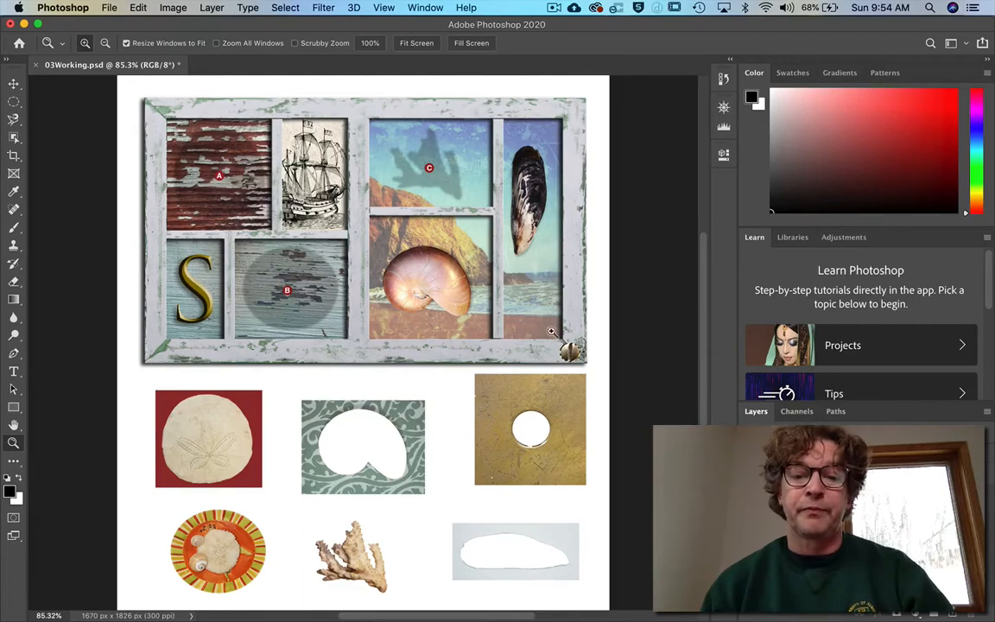
drag(539, 324, 606, 383)
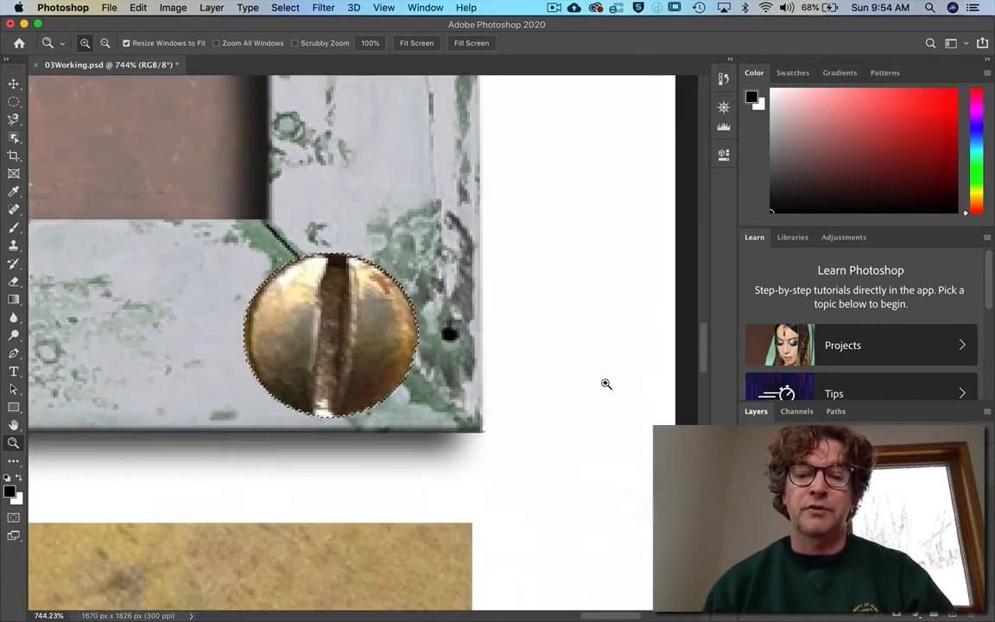
key(v)
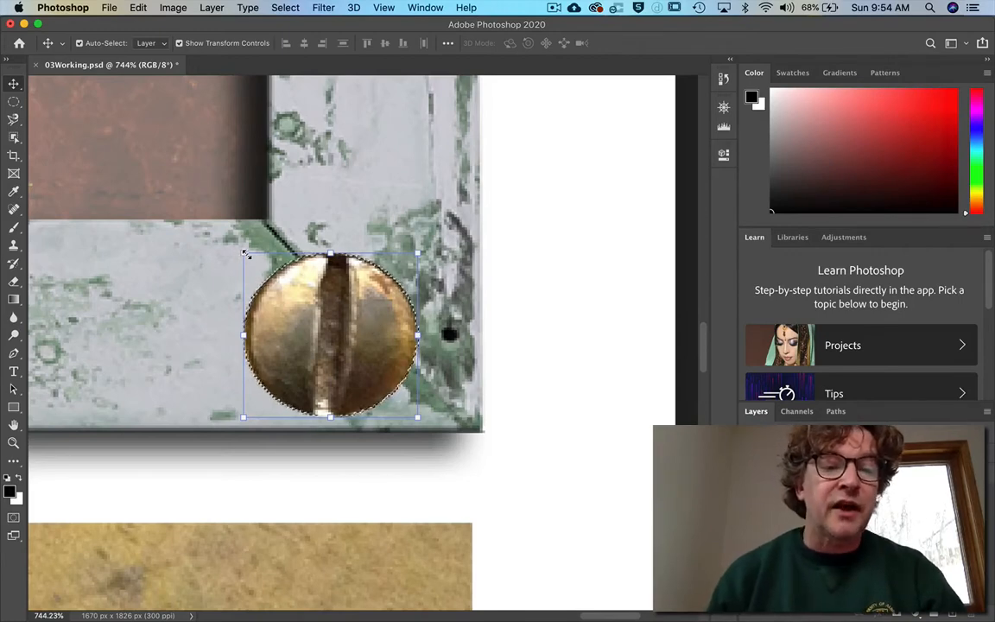
drag(245, 253, 308, 315)
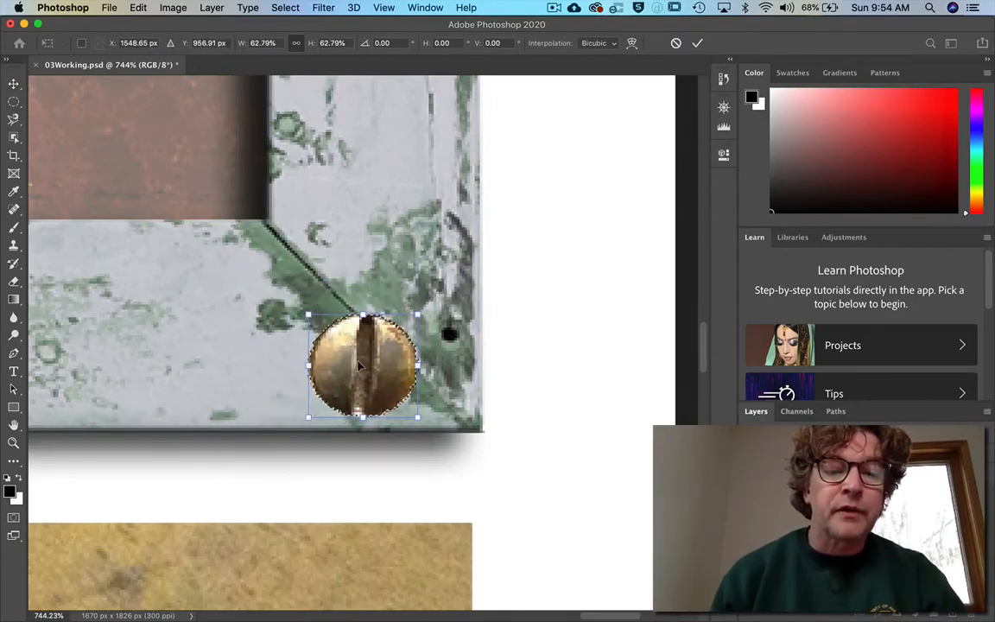
drag(360, 366, 351, 311)
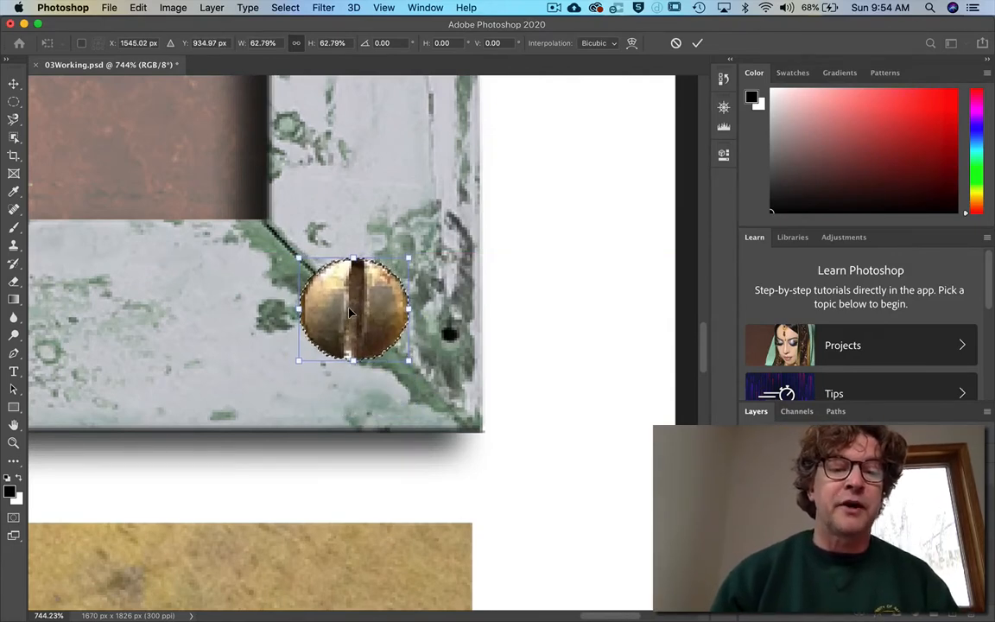
key(Down)
key(Down)
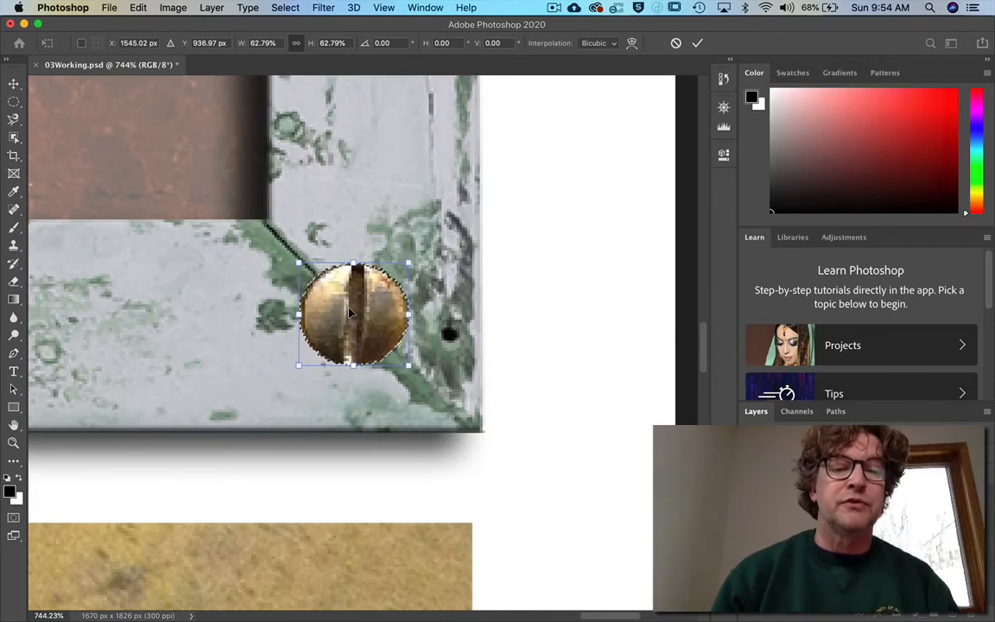
key(Down)
key(Down)
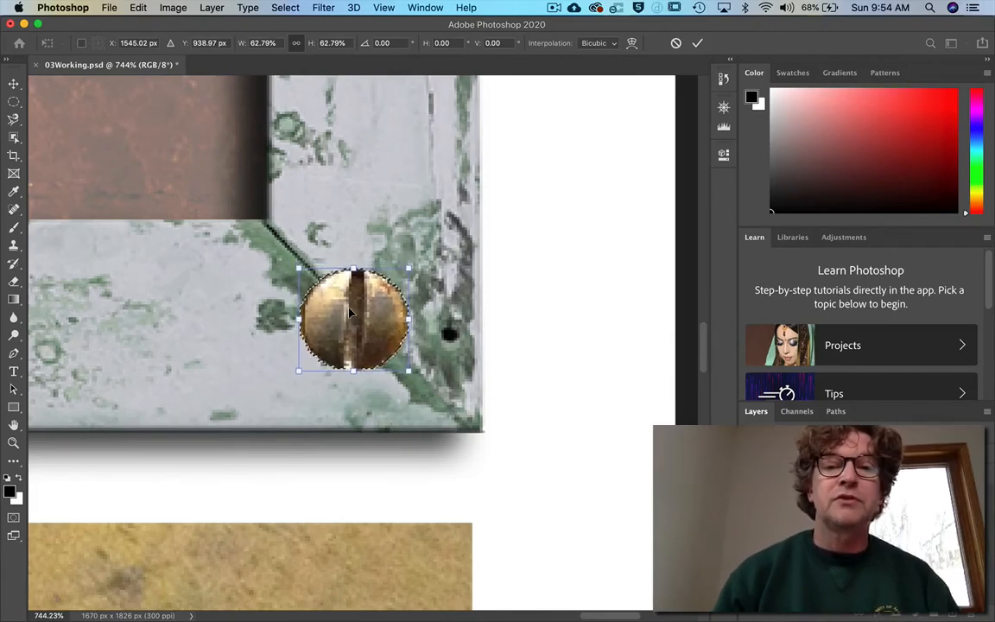
click(698, 43)
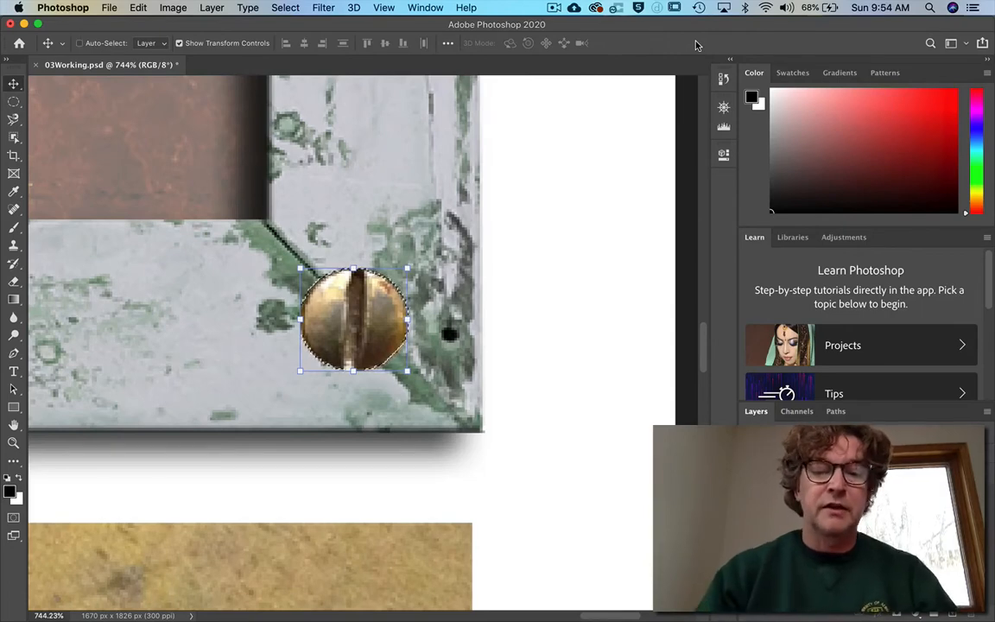
Hide the transform controls around the placed screw head.
key(super+0)
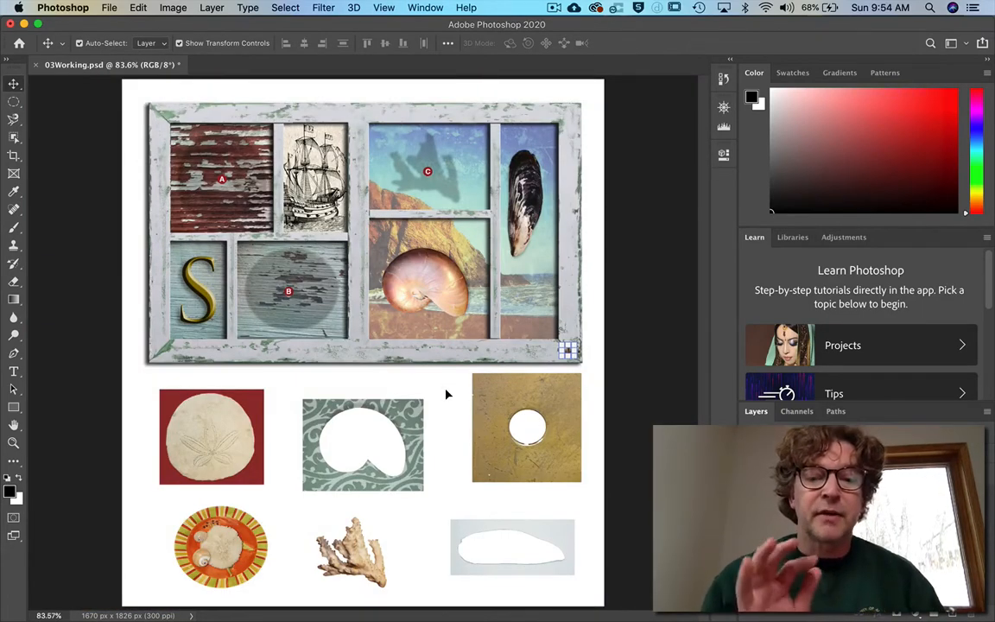
click(208, 46)
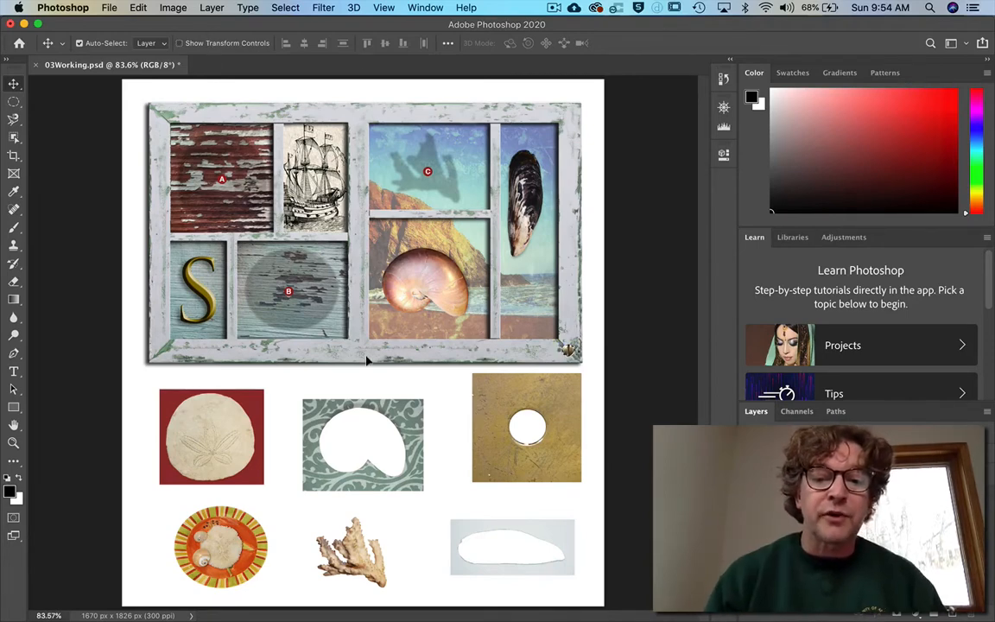
key(super+d)
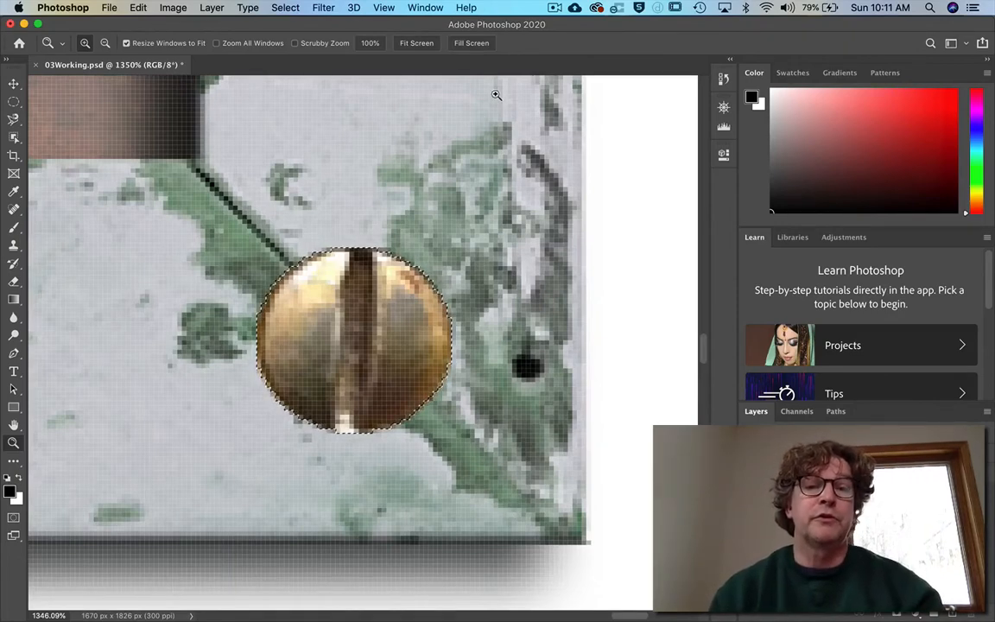
Duplicate the selected screw head straight up about 813 px to the frame's upper-right corner.
click(412, 47)
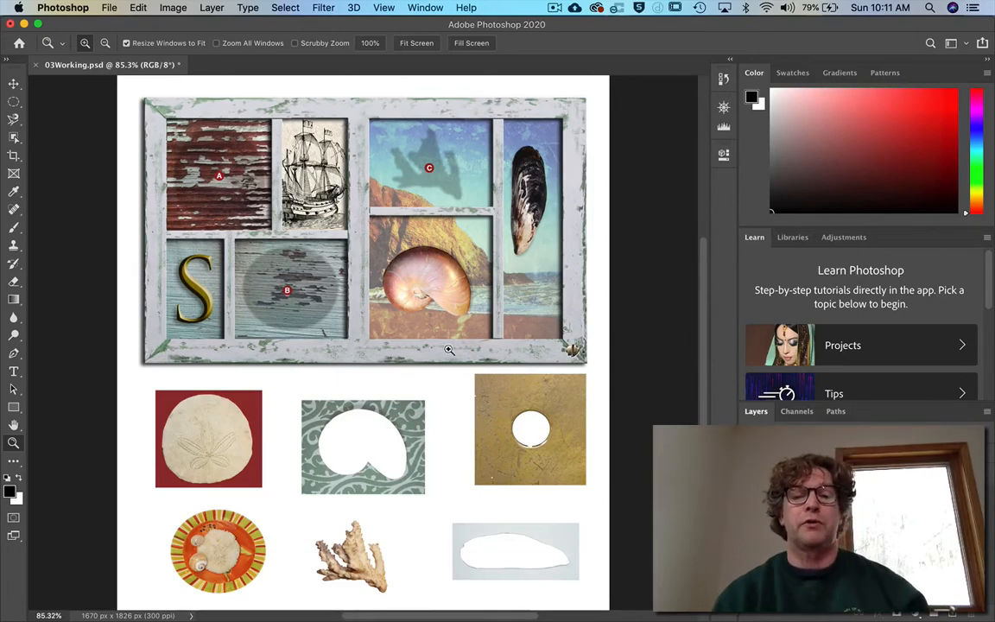
key(v)
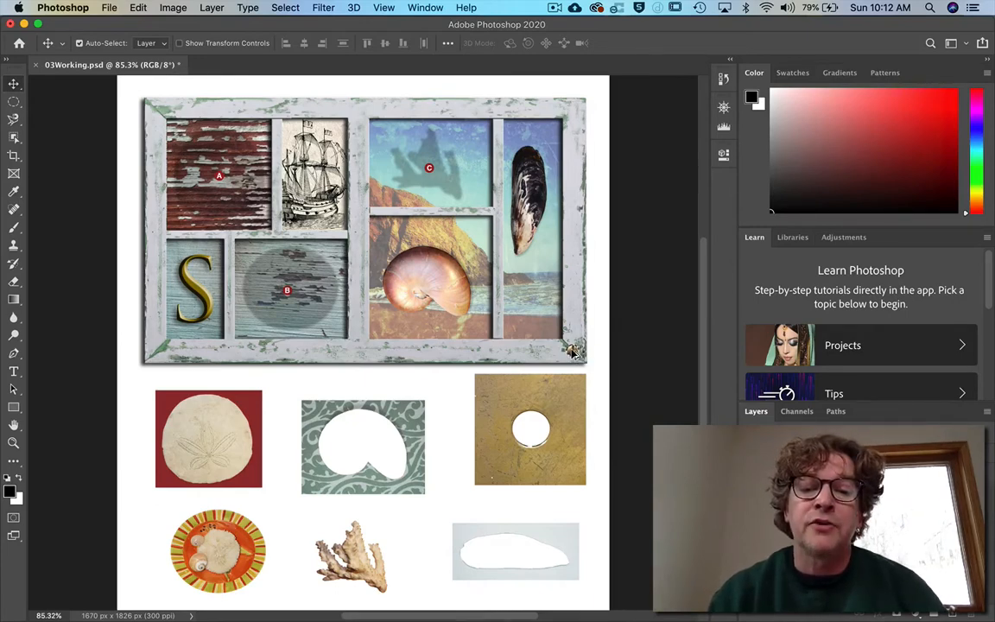
drag(574, 353, 573, 112)
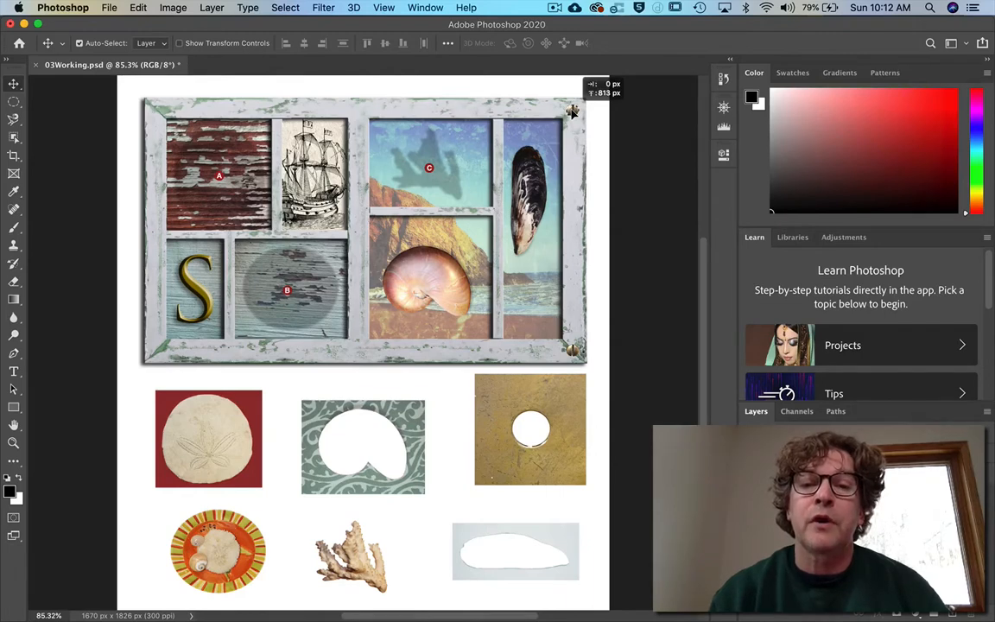
drag(573, 112, 572, 112)
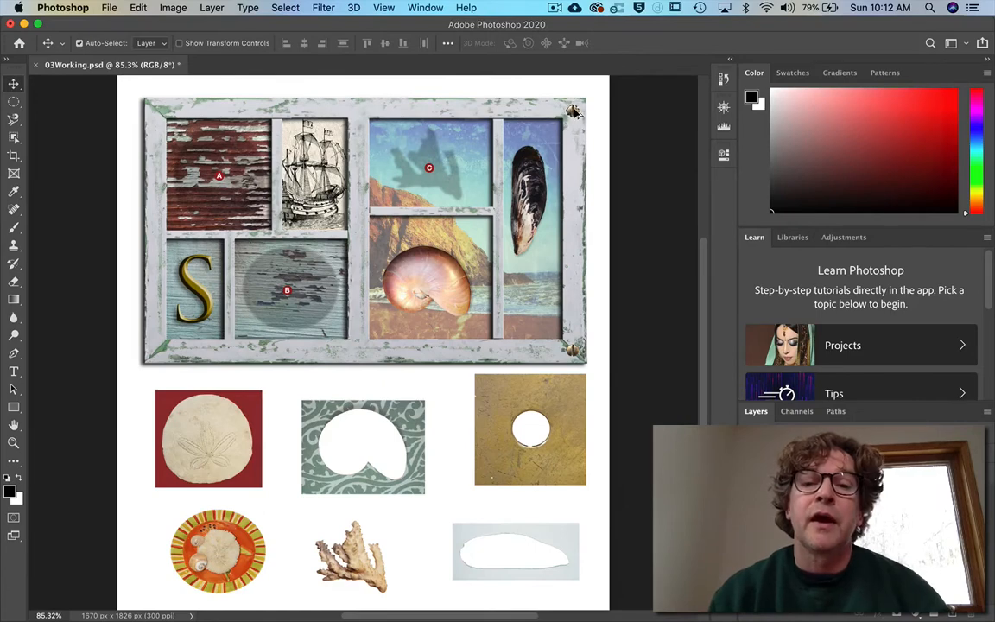
Duplicate the screw head across to the frame's upper-left corner and straight down to its lower-left corner.
drag(574, 112, 389, 105)
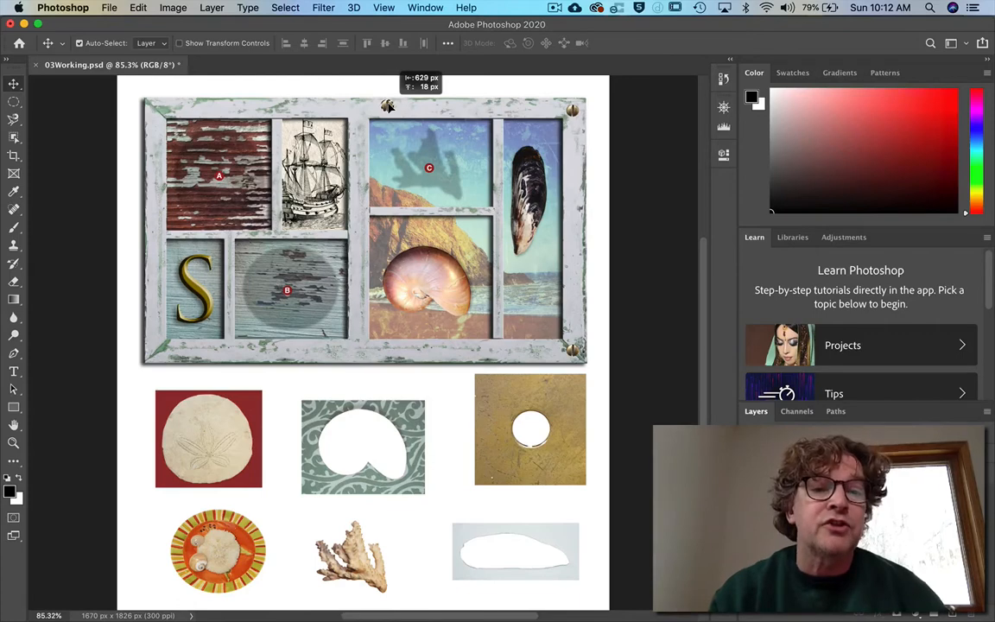
drag(388, 105, 159, 114)
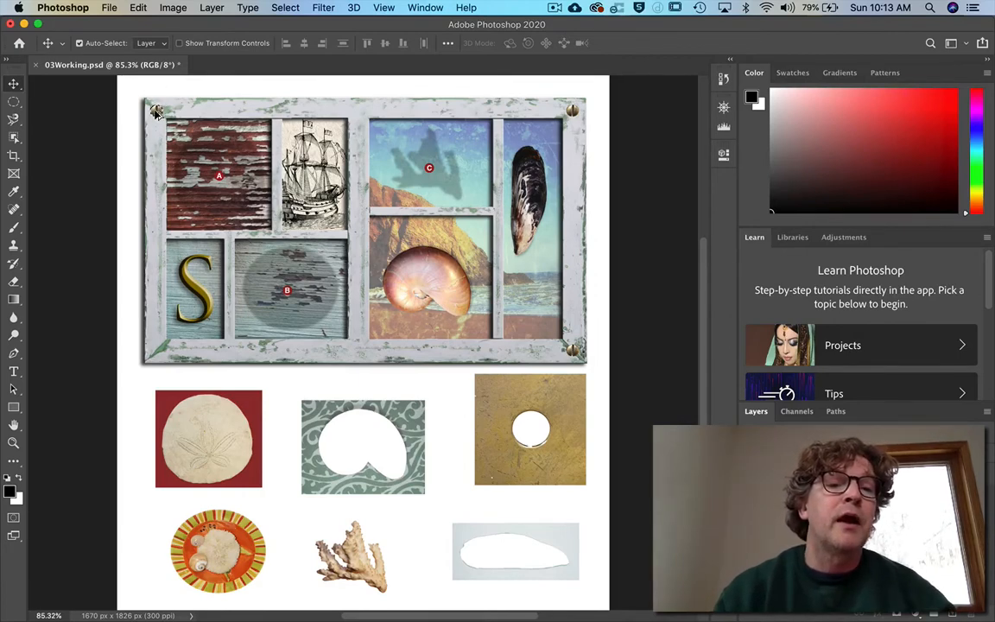
drag(156, 112, 156, 350)
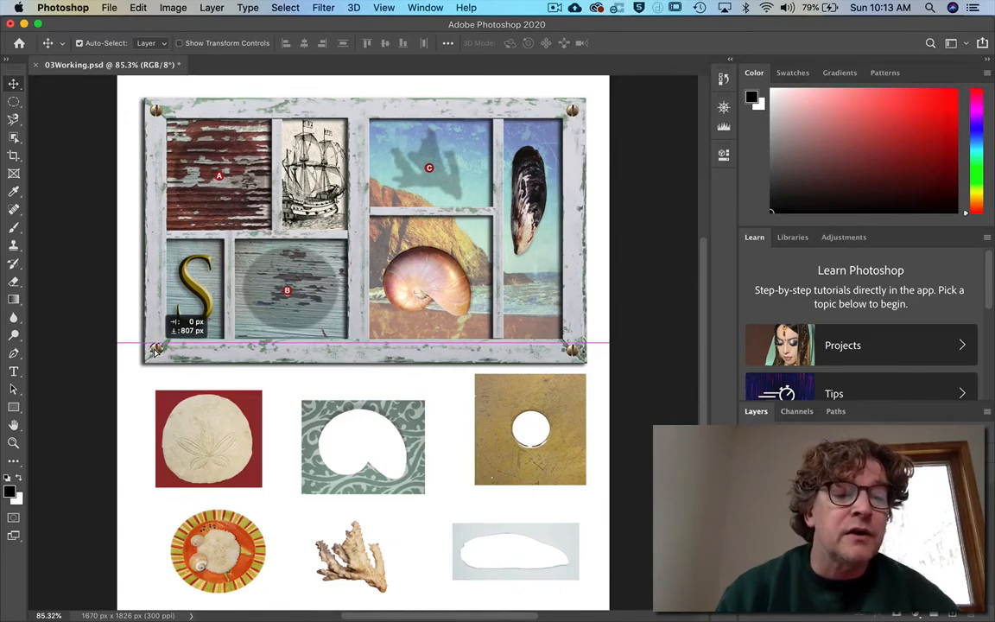
drag(155, 349, 156, 349)
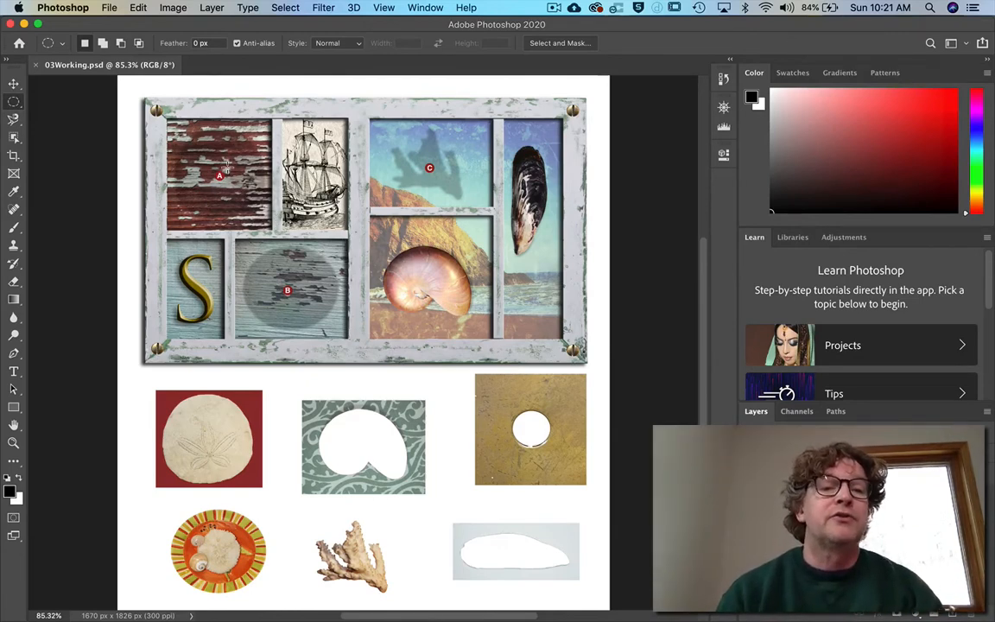
Try cropping the image to the bounds of a large elliptical selection across its middle, about 1048 by 1076 px, and undo the crop.
drag(218, 162, 528, 481)
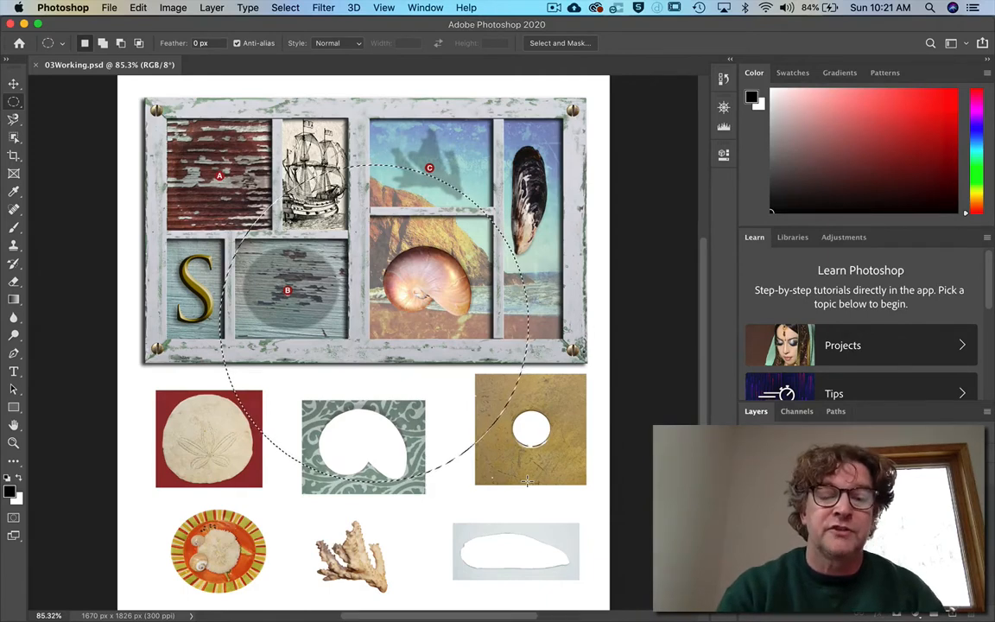
key(c)
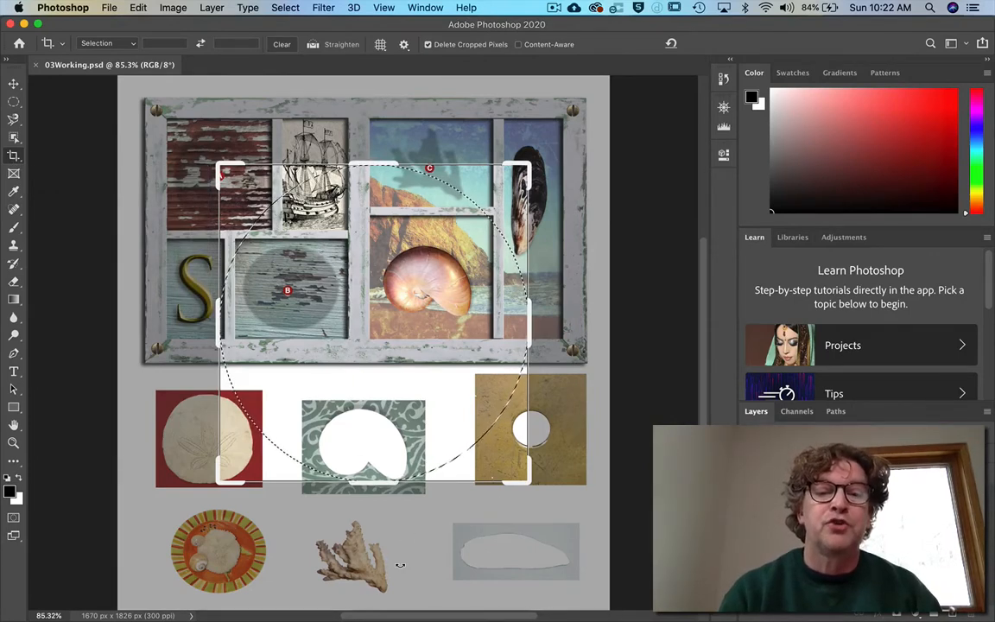
key(Return)
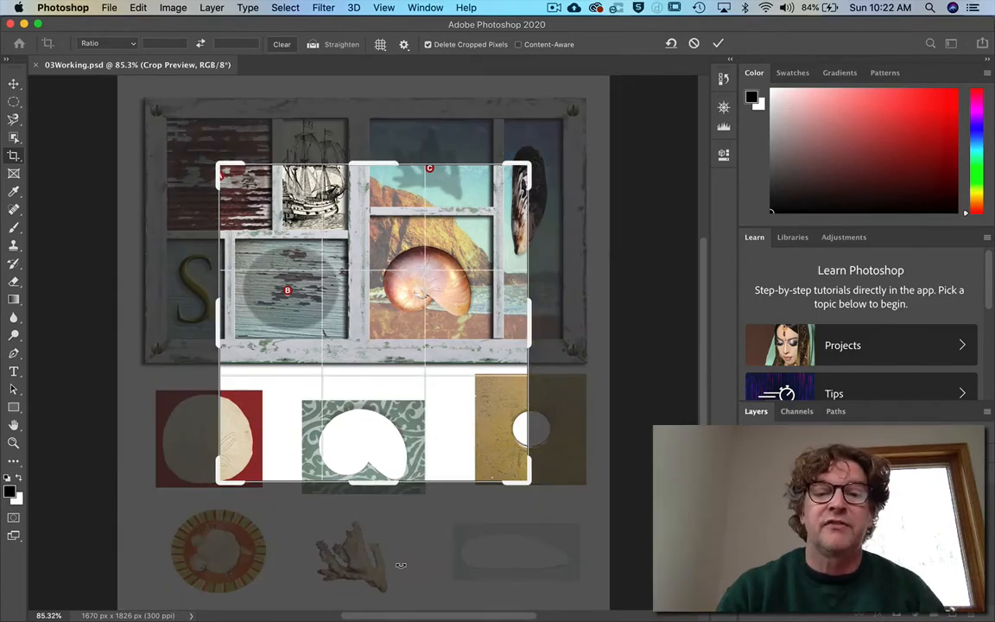
key(Return)
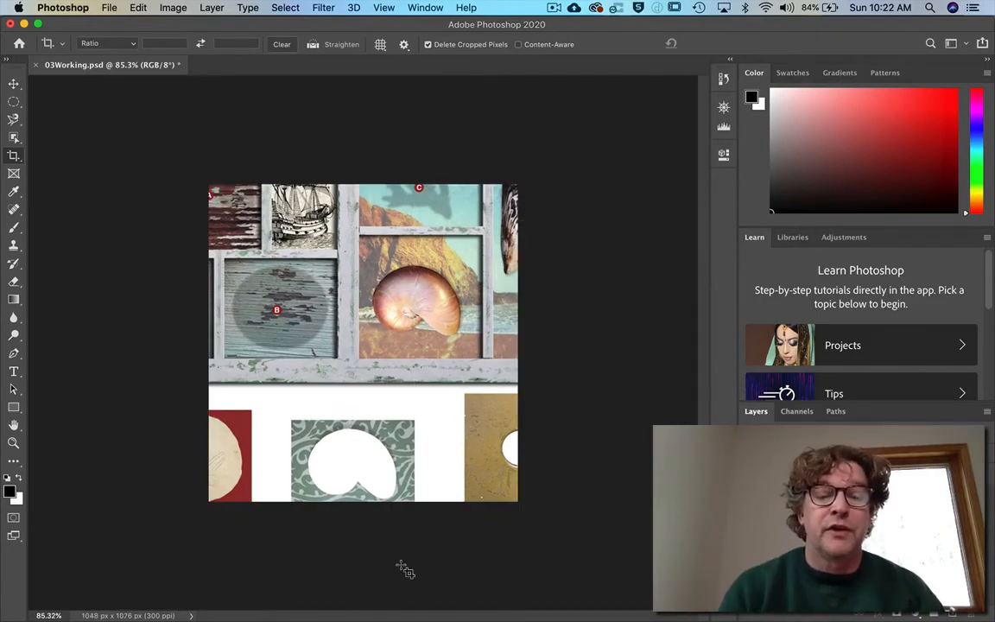
key(super+z)
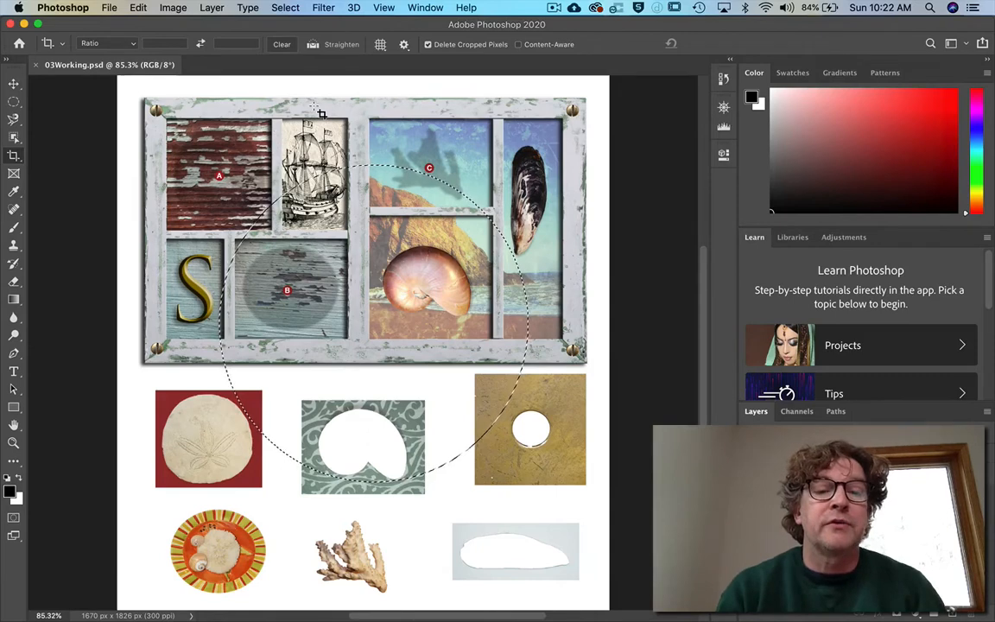
Look through the crop ratio and size presets, keep Ratio, and clear the elliptical selection.
click(113, 44)
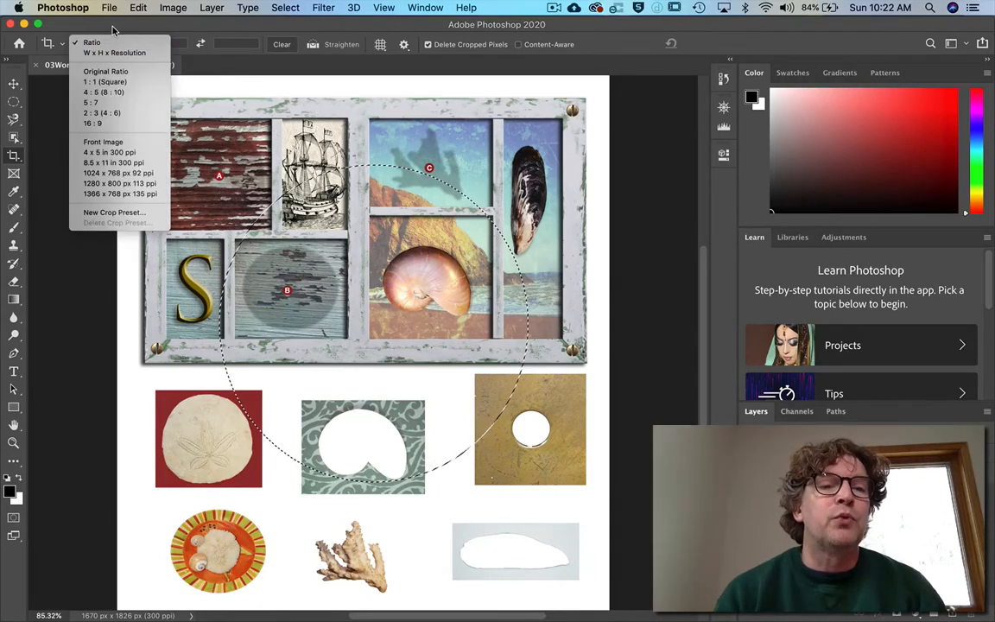
click(110, 44)
click(108, 44)
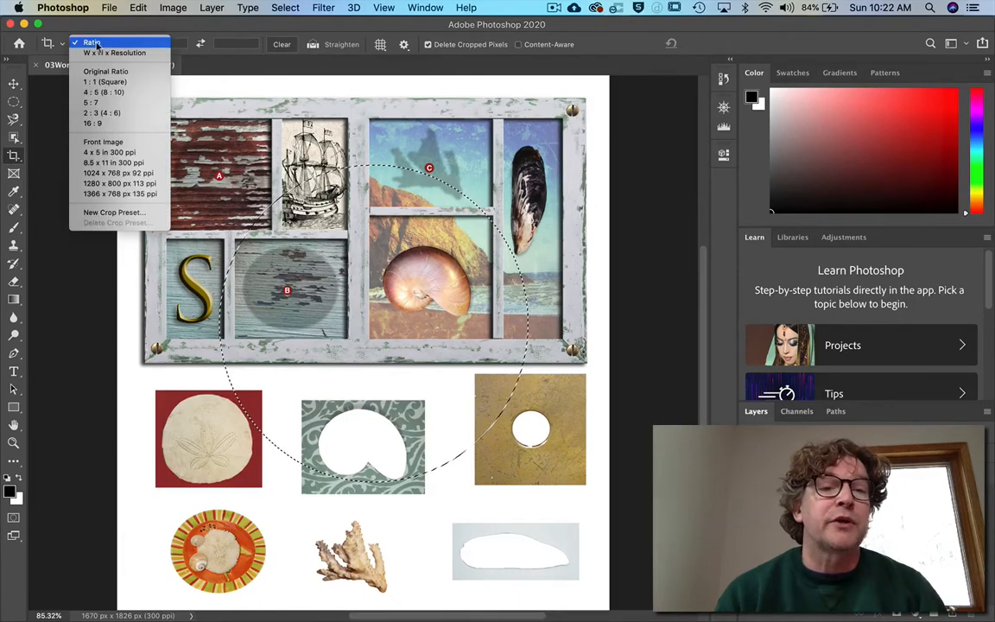
click(99, 44)
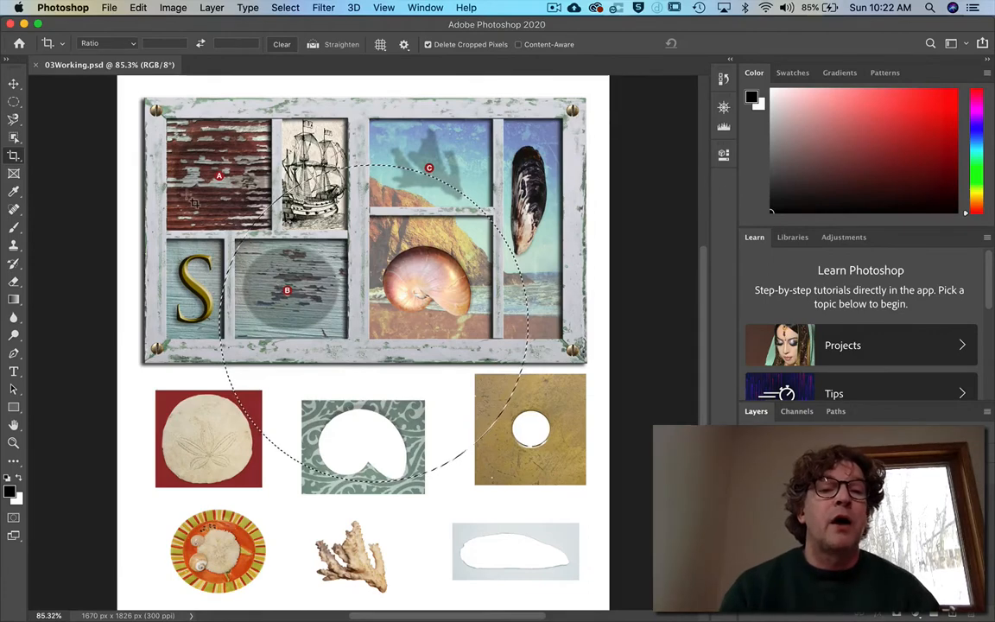
click(314, 44)
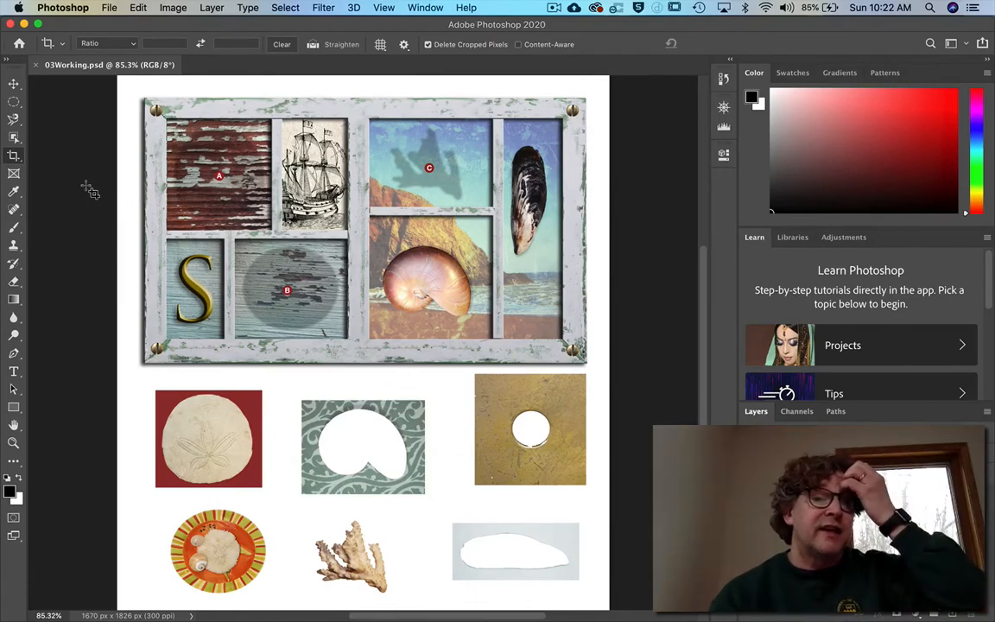
click(14, 85)
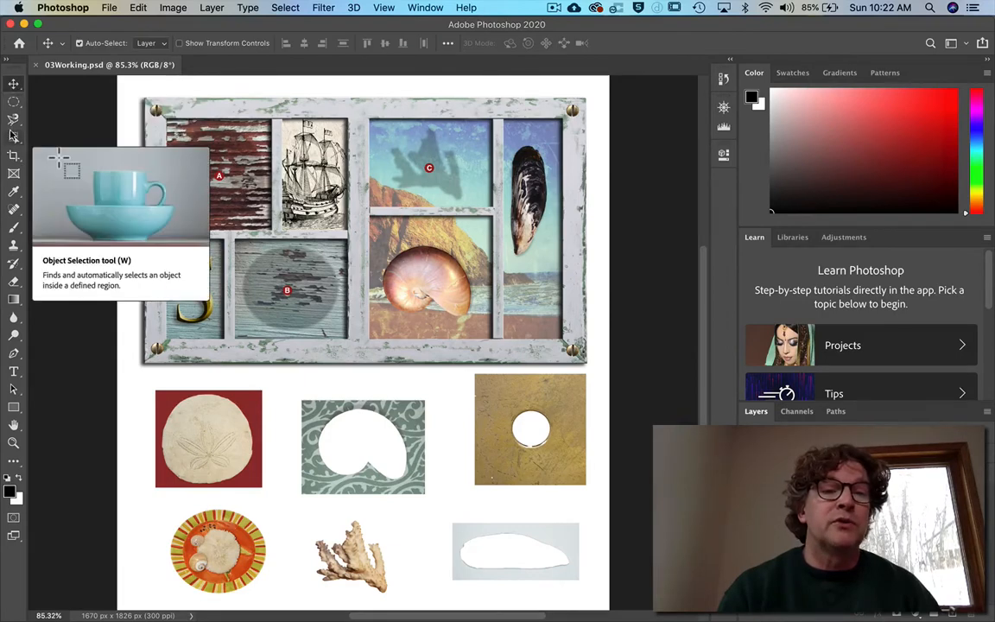
click(14, 155)
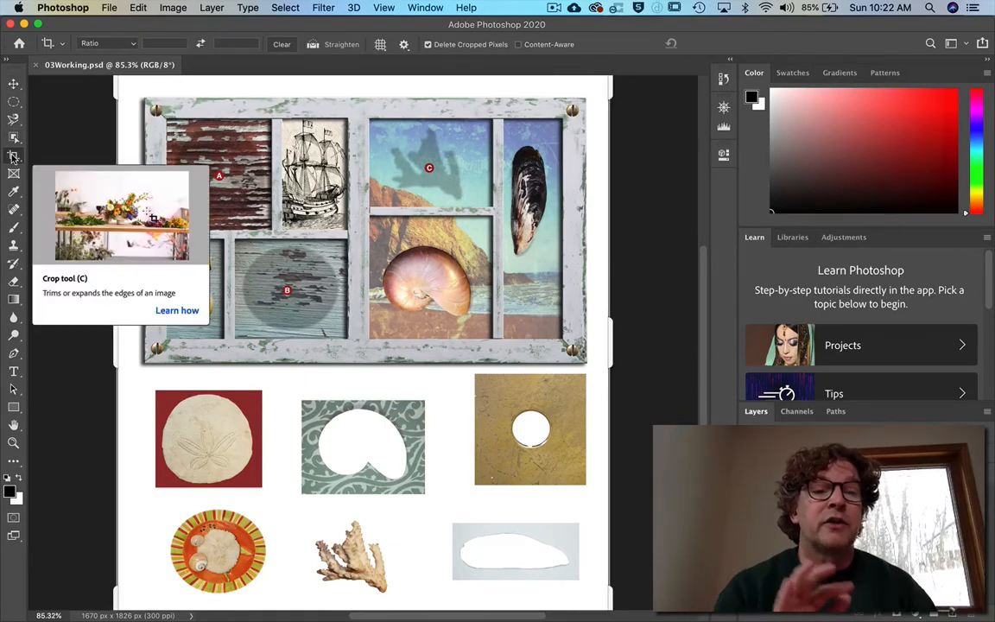
click(14, 83)
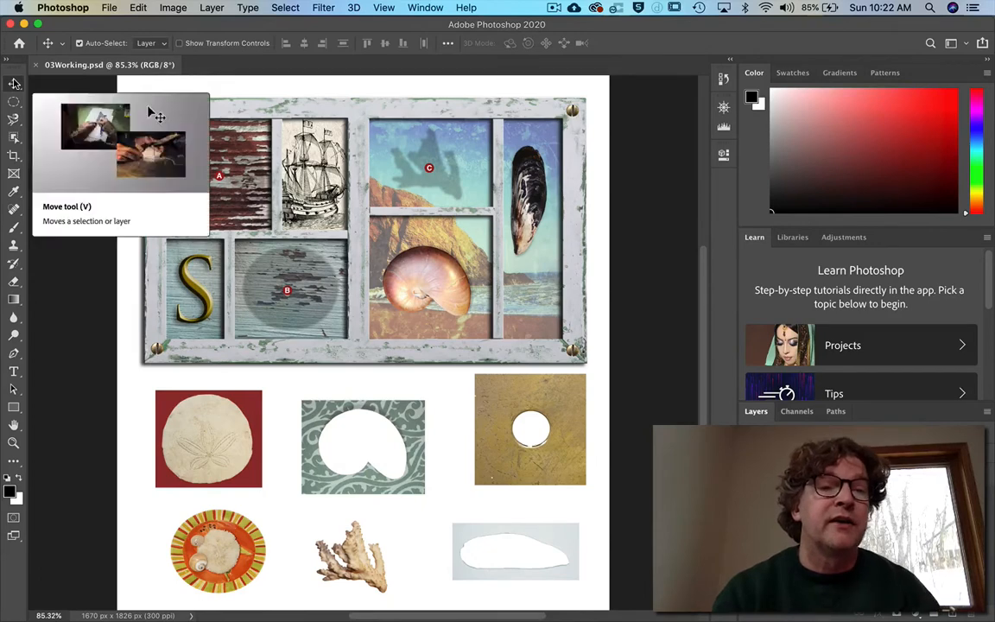
Pull the crop boundary in on all four sides to fit closely around the collage frame, excluding the loose pieces below it.
click(13, 155)
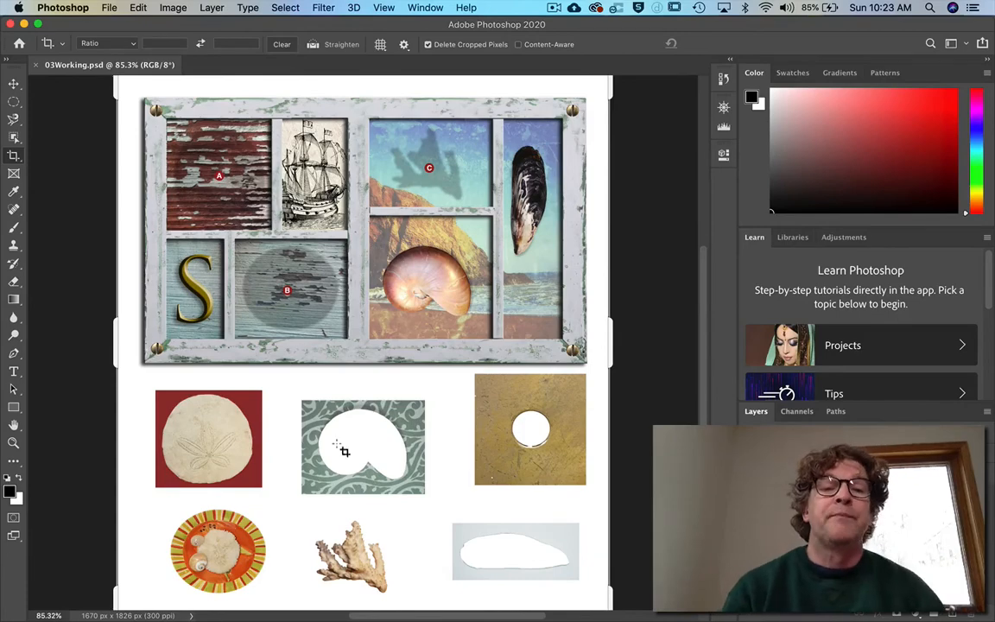
scroll(320, 510, down, 3)
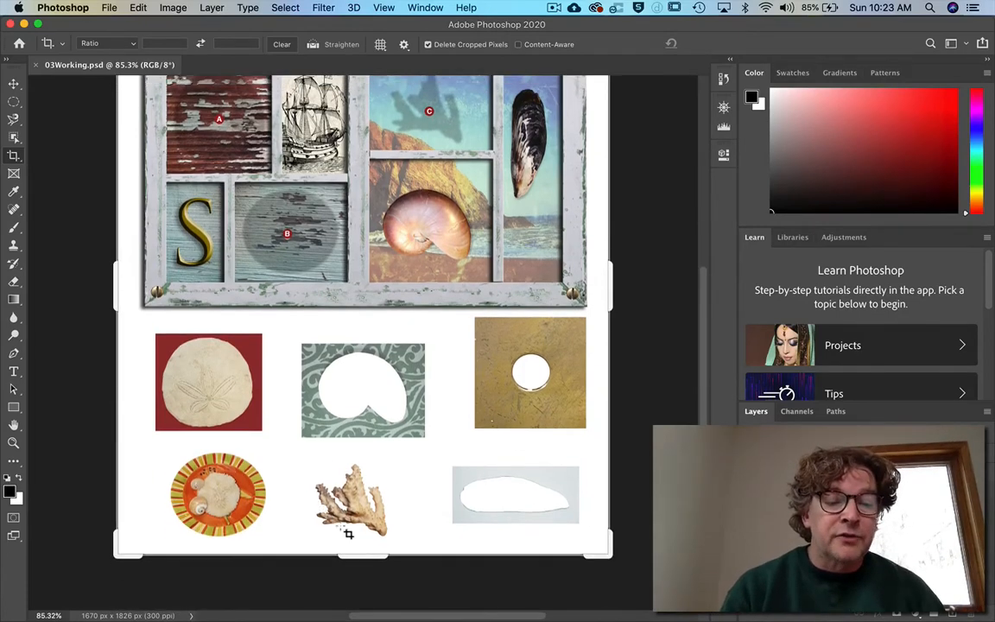
mouse_move(358, 557)
mouse_down()
mouse_move(369, 400)
mouse_move(371, 436)
mouse_up()
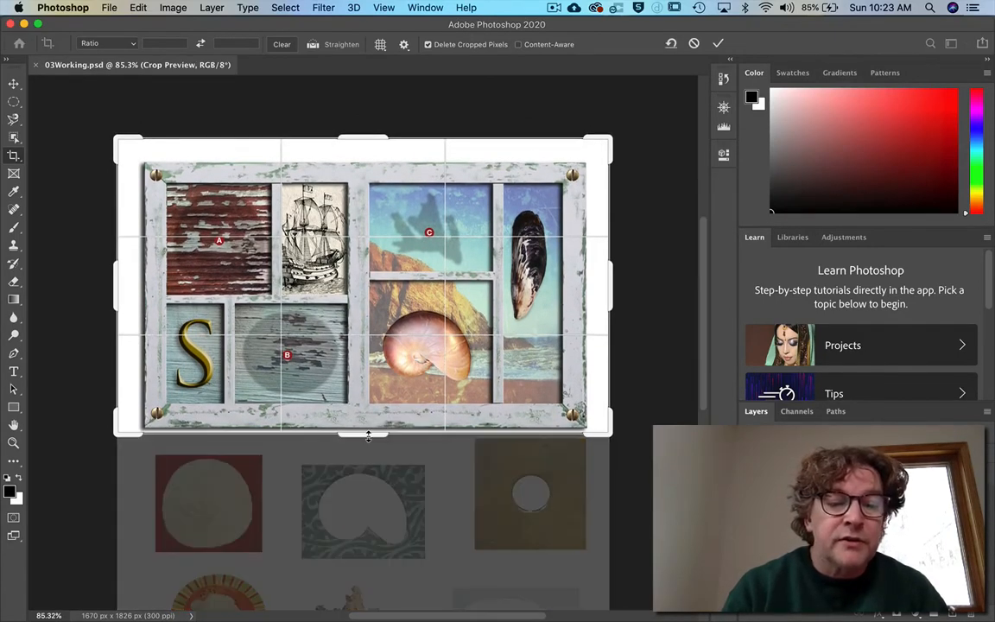
drag(116, 272, 123, 272)
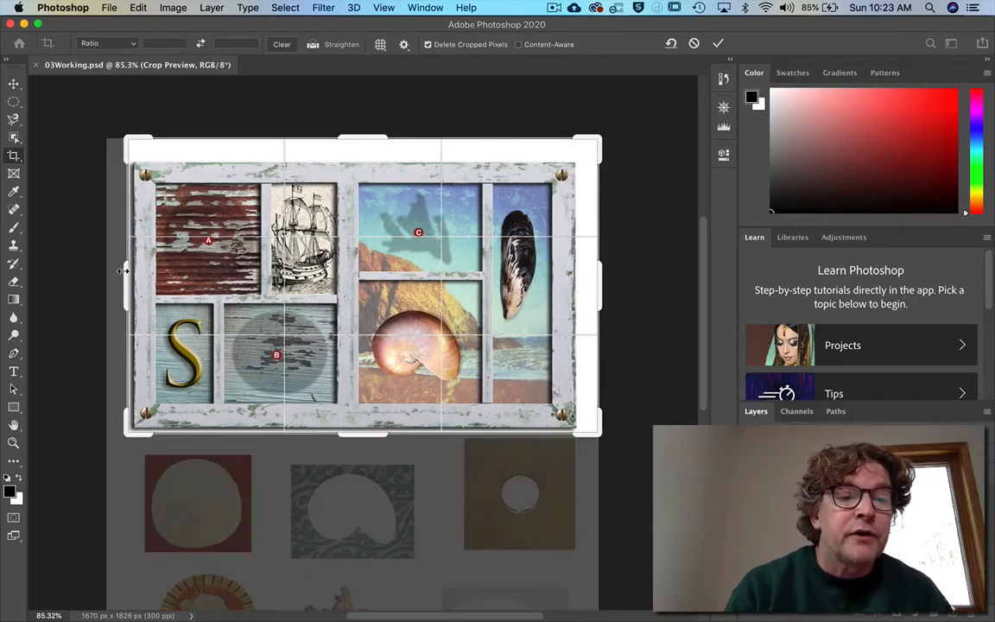
drag(358, 138, 359, 149)
drag(598, 271, 591, 272)
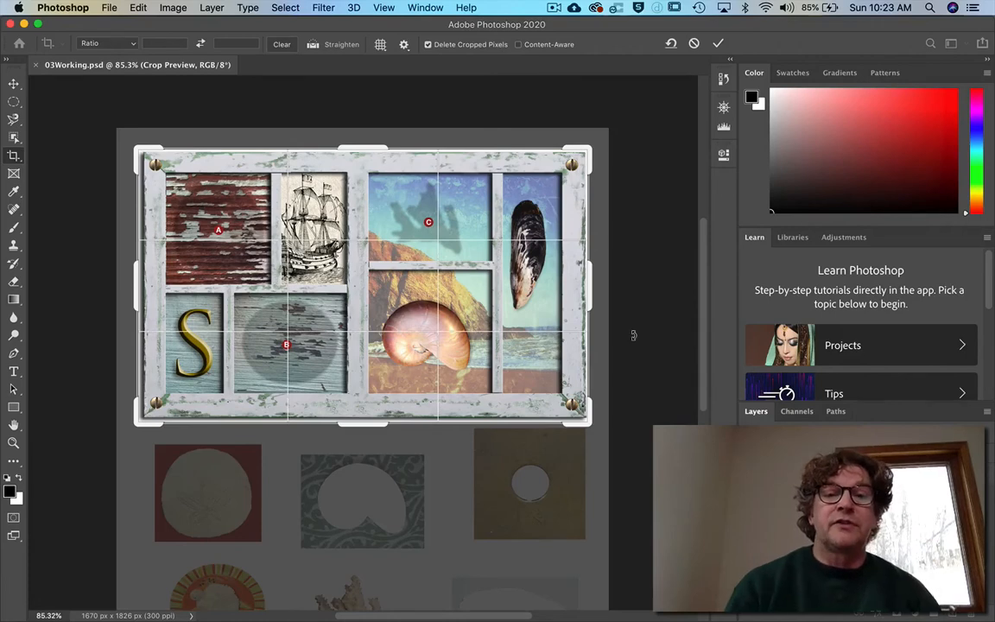
Apply the crop at about 1531 by 931 px with Delete Cropped Pixels enabled, and save the document.
click(405, 45)
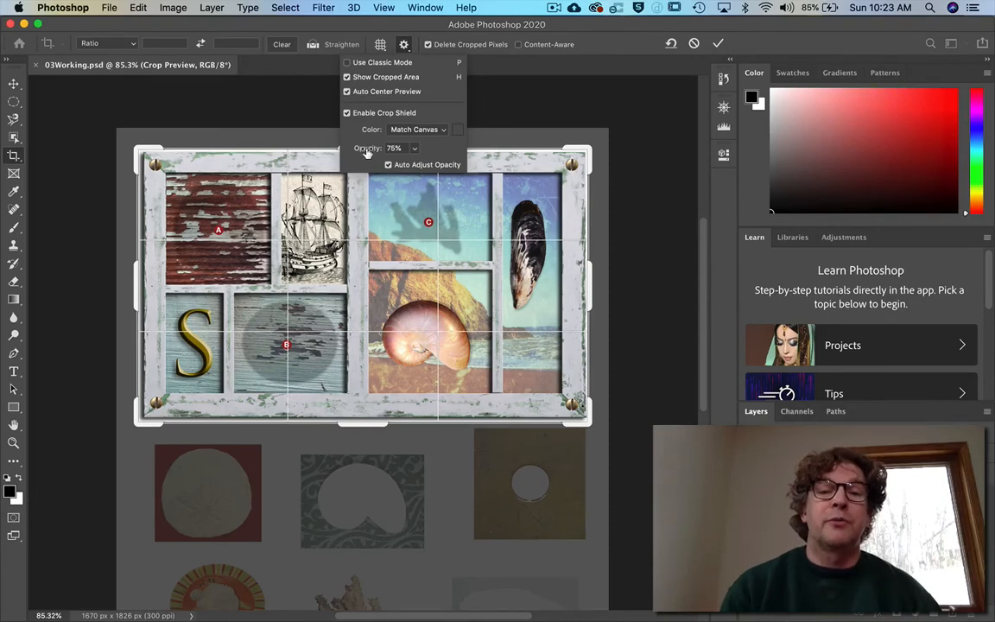
click(404, 46)
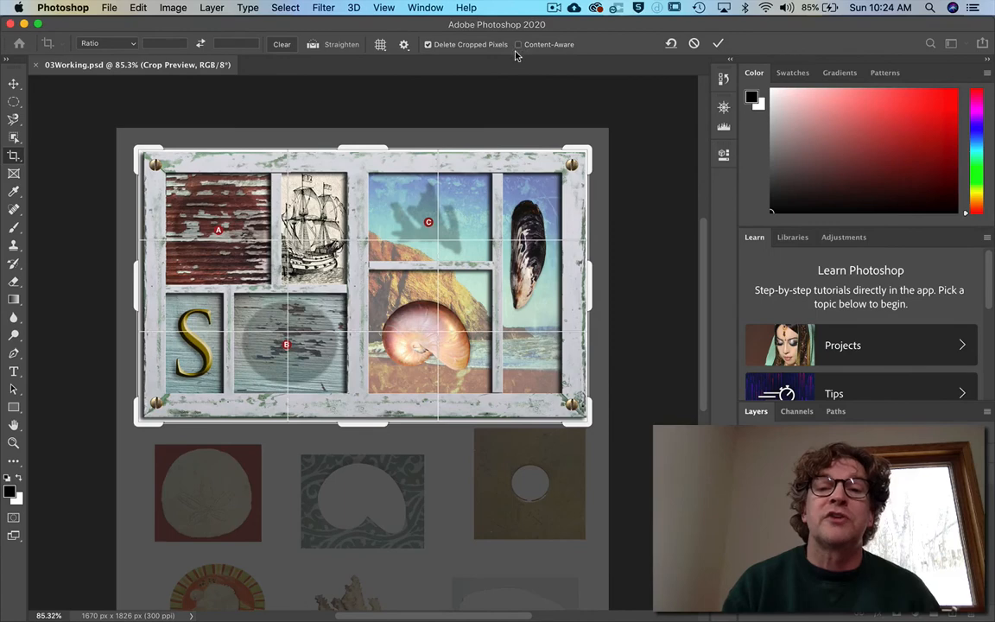
click(717, 44)
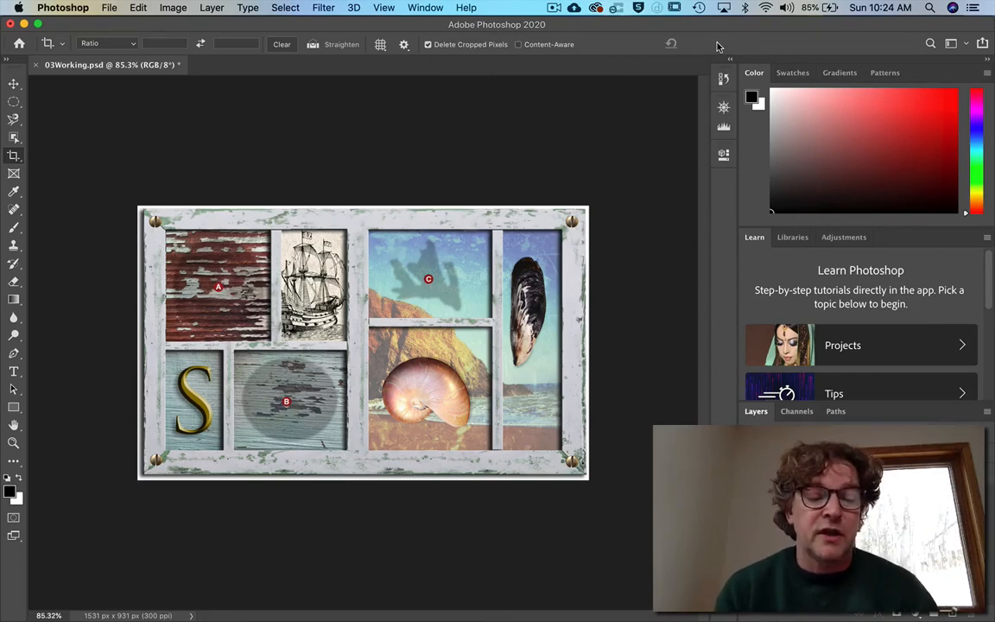
key(super+s)
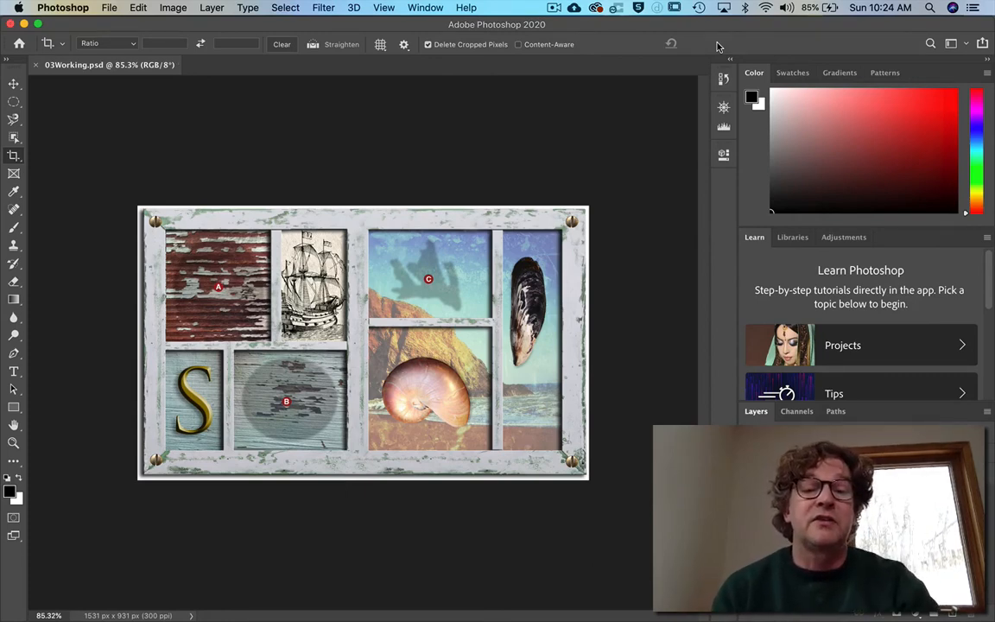